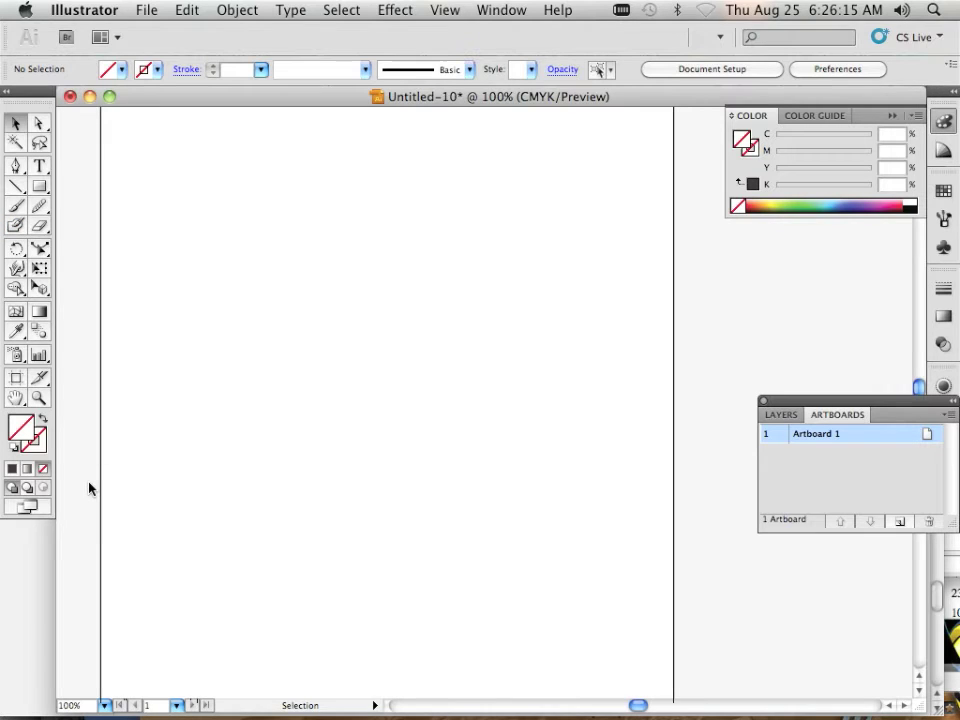
Step: Choose the Blob Brush and set the stroke colour to black in the Color Picker
left_click(15, 225)
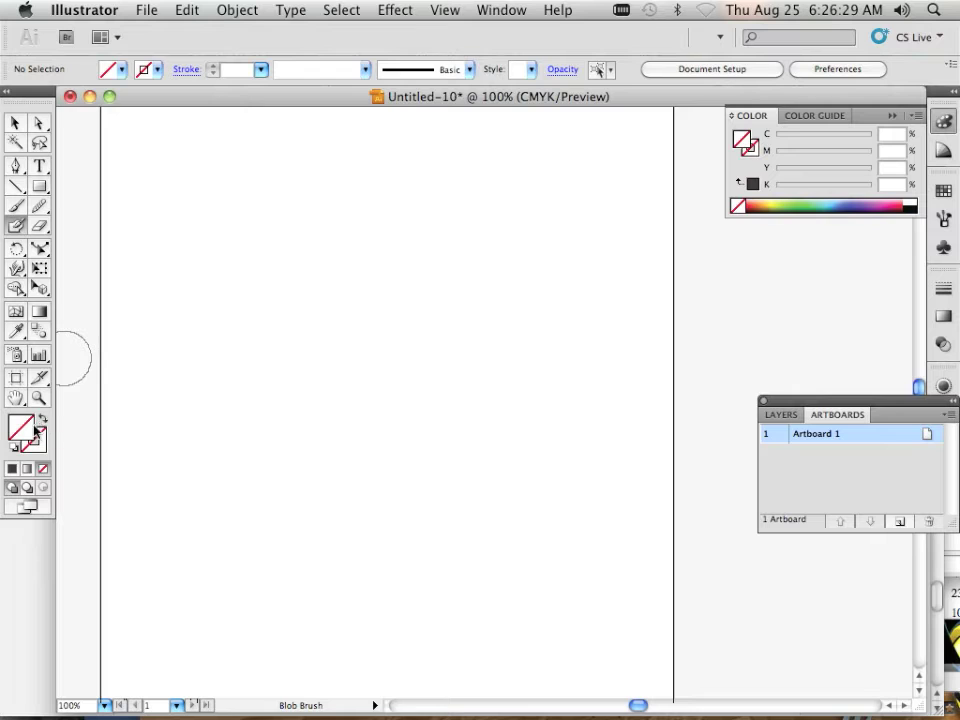
double_click(33, 432)
left_click(242, 388)
left_click(230, 419)
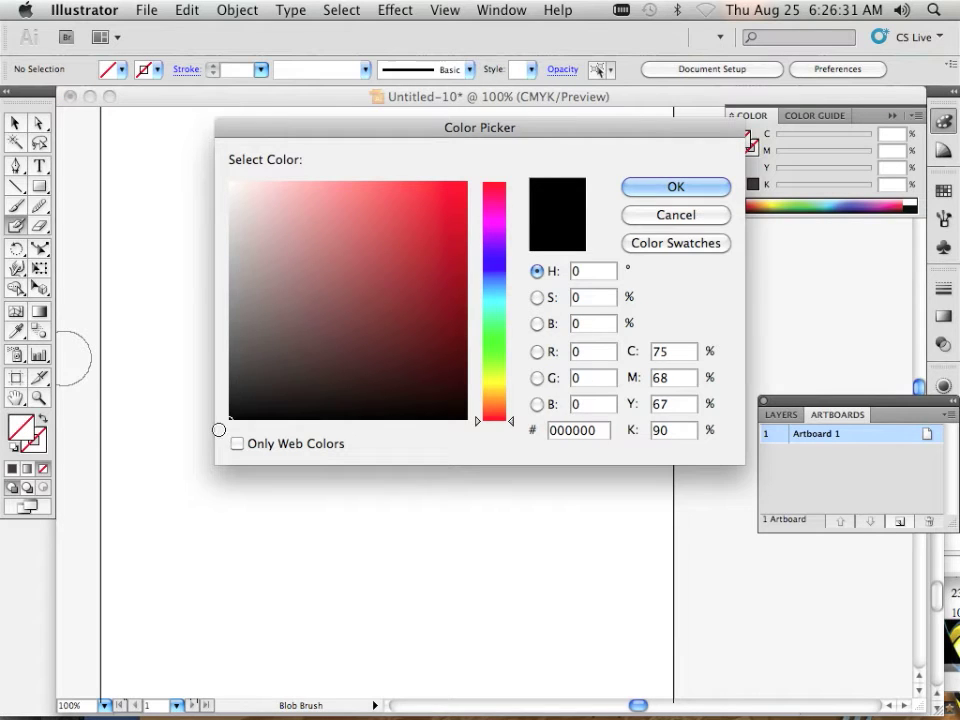
left_click(624, 188)
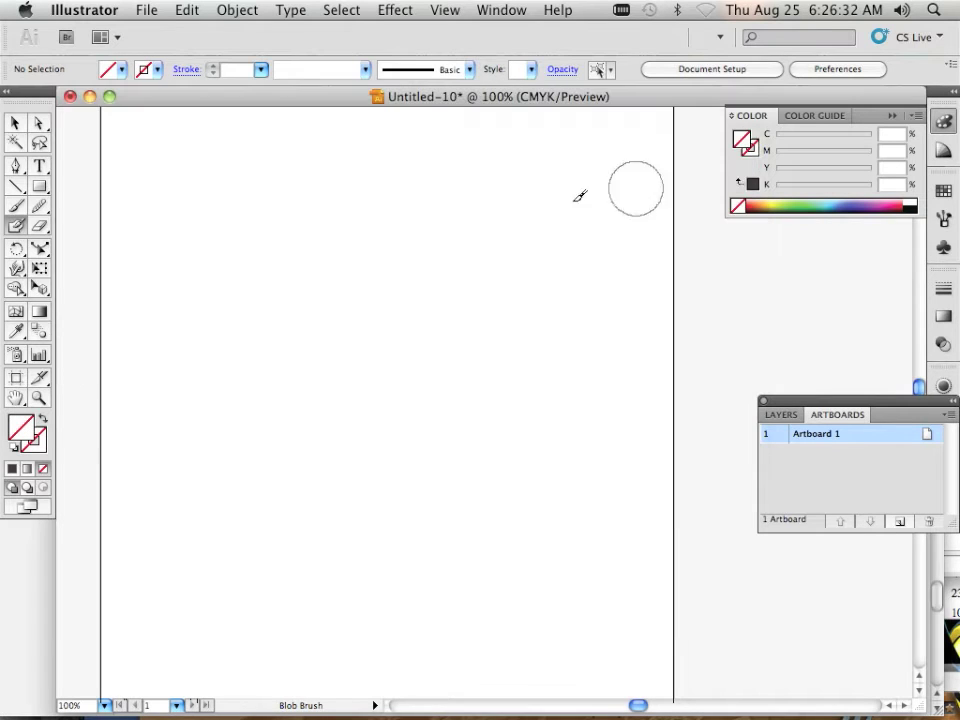
Step: Bring the stroke swatch to the front and confirm pure black as its colour
double_click(33, 436)
left_click(248, 403)
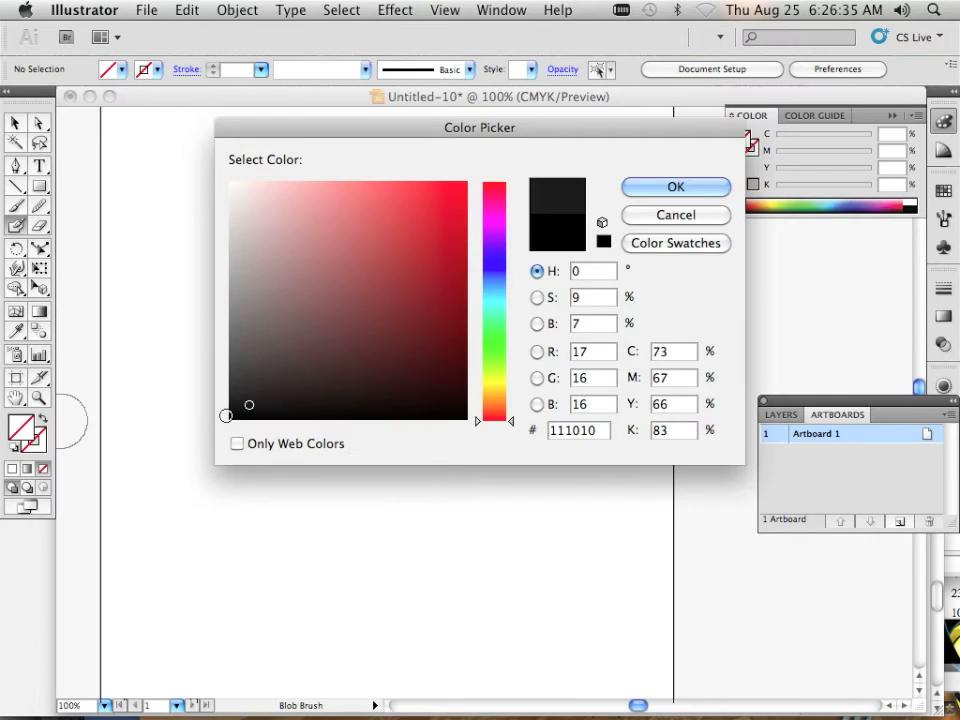
left_click(230, 419)
left_click(666, 188)
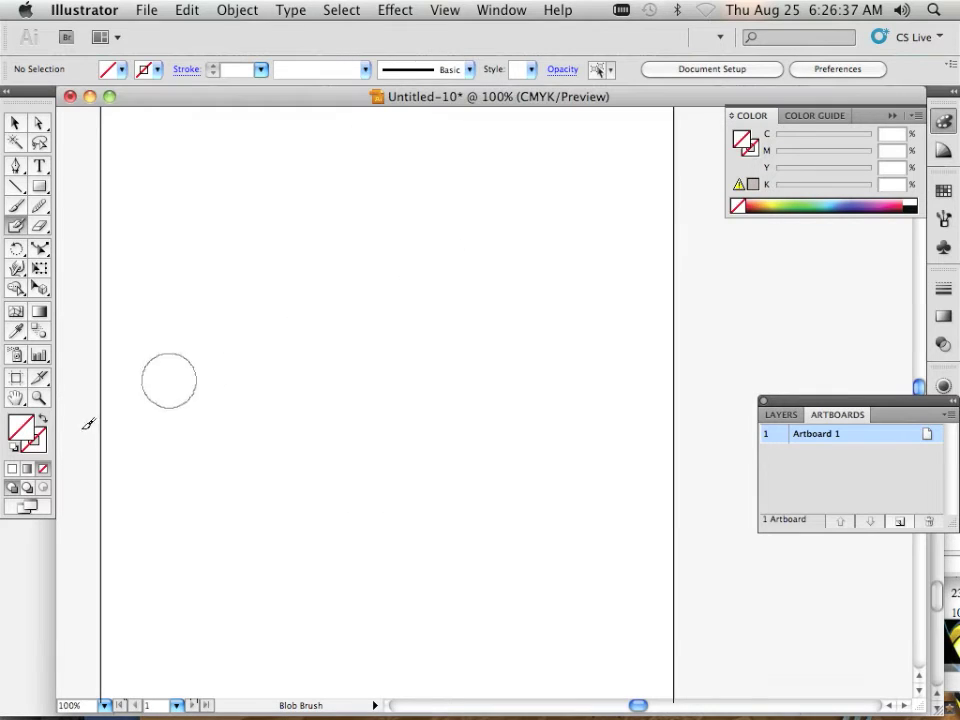
left_click(41, 434)
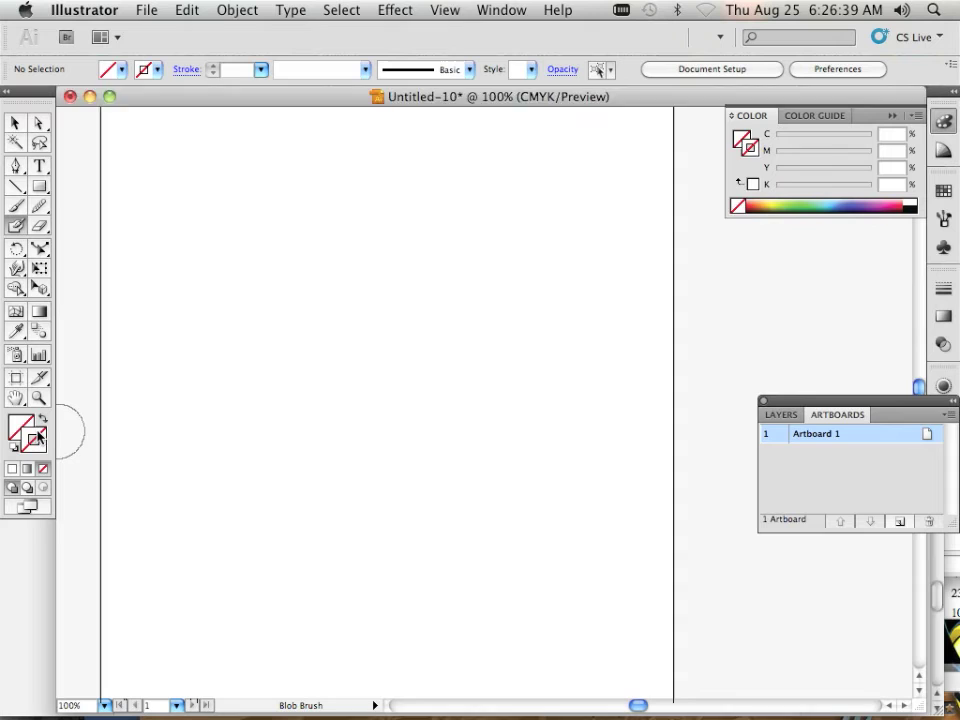
double_click(39, 434)
left_click(673, 188)
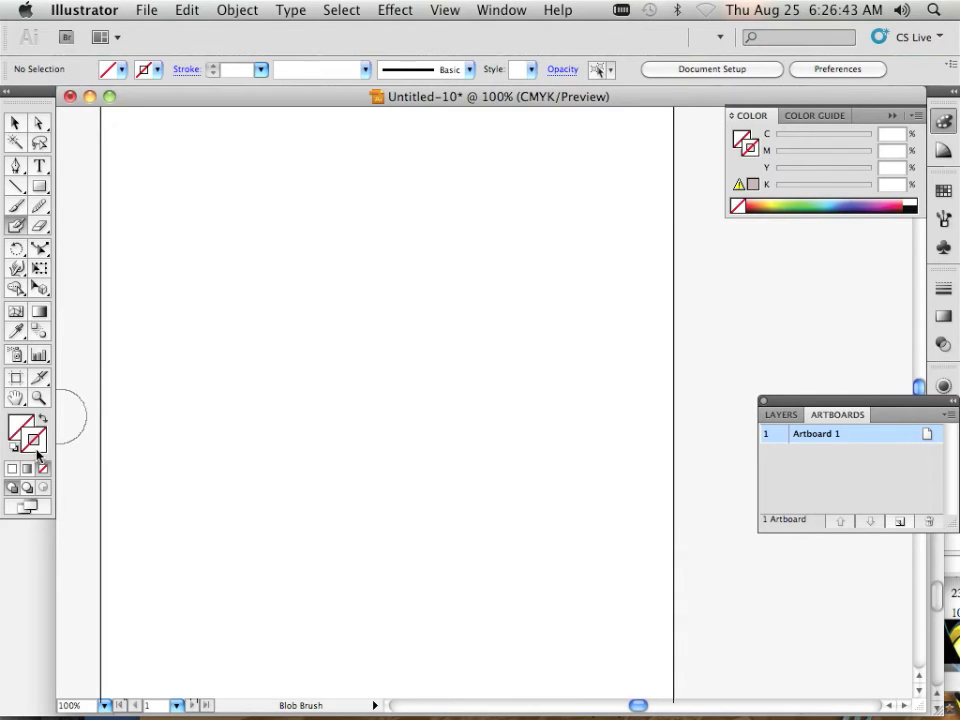
Step: Show the Swatches panel via the Window menu and pick the black swatch for the stroke
left_click(500, 12)
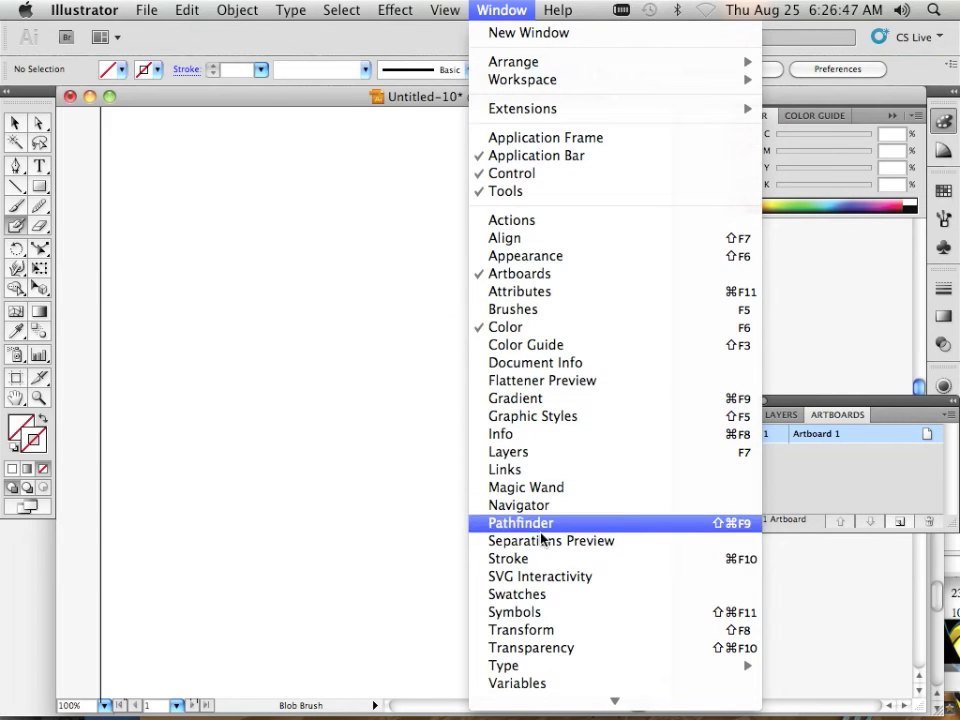
left_click(541, 595)
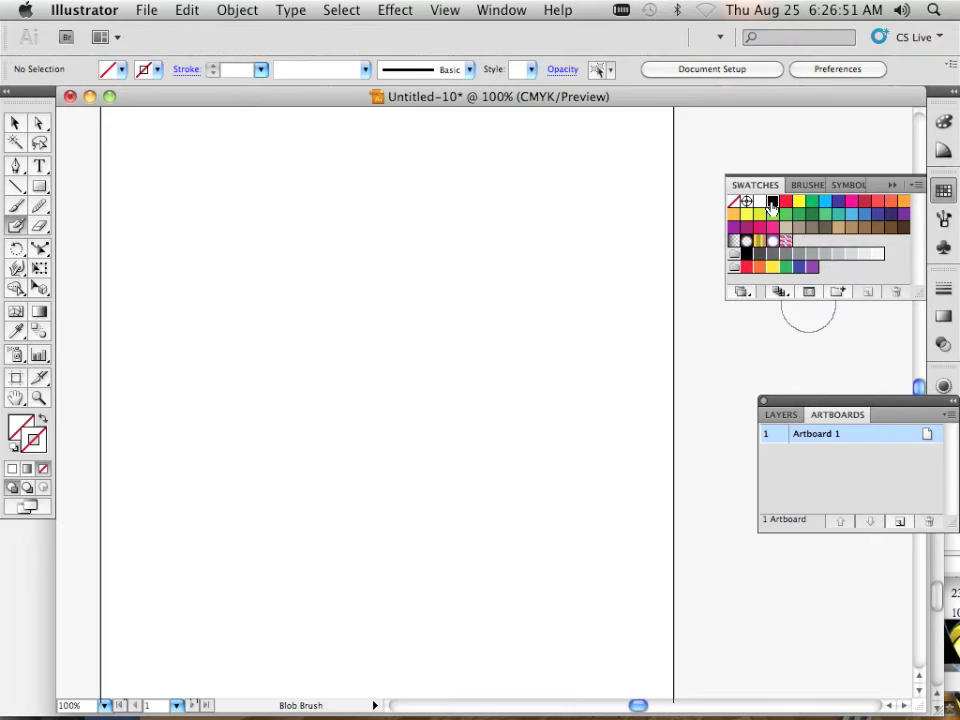
left_click(771, 203)
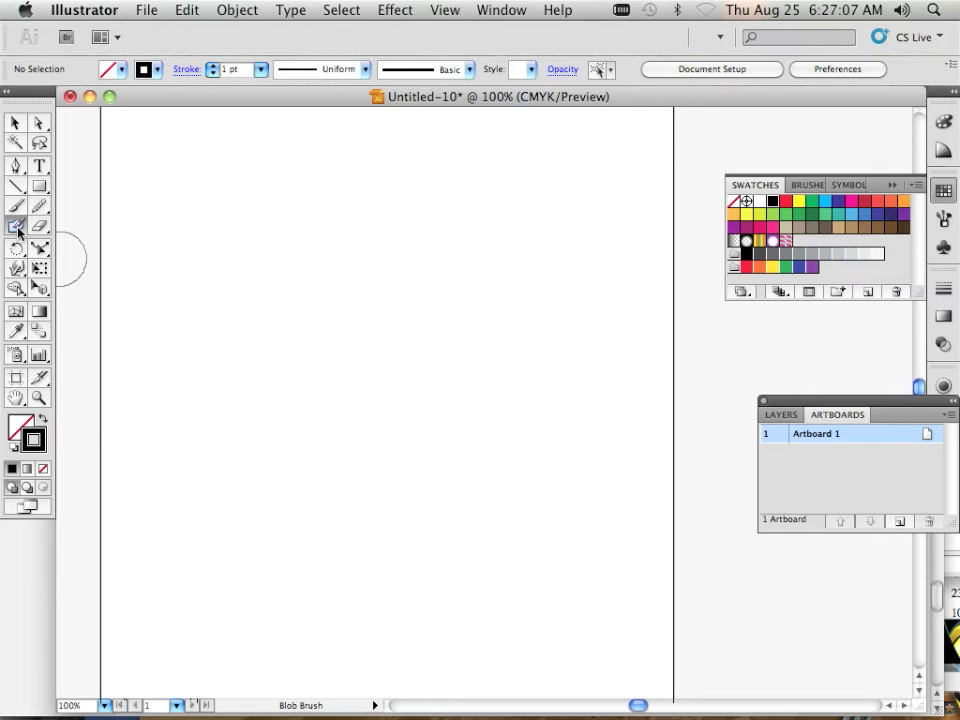
Step: Paint a thick black wavy body, then five thin legs with a smaller brush
mouse_move(198, 452)
left_mouse_down()
mouse_move(220, 335)
mouse_move(305, 277)
mouse_move(390, 410)
mouse_move(500, 428)
mouse_move(612, 292)
left_mouse_up()
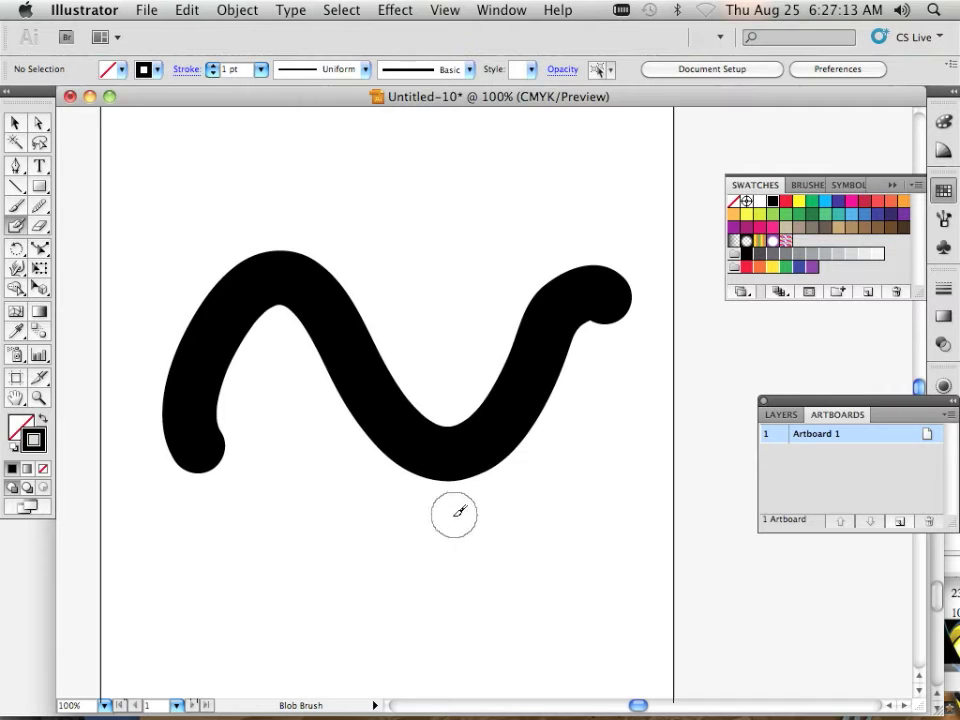
key("bracketleft")
key("bracketleft")
key("bracketleft")
key("bracketleft")
left_click_drag(441, 530, 409, 533)
left_click_drag(415, 477, 335, 483)
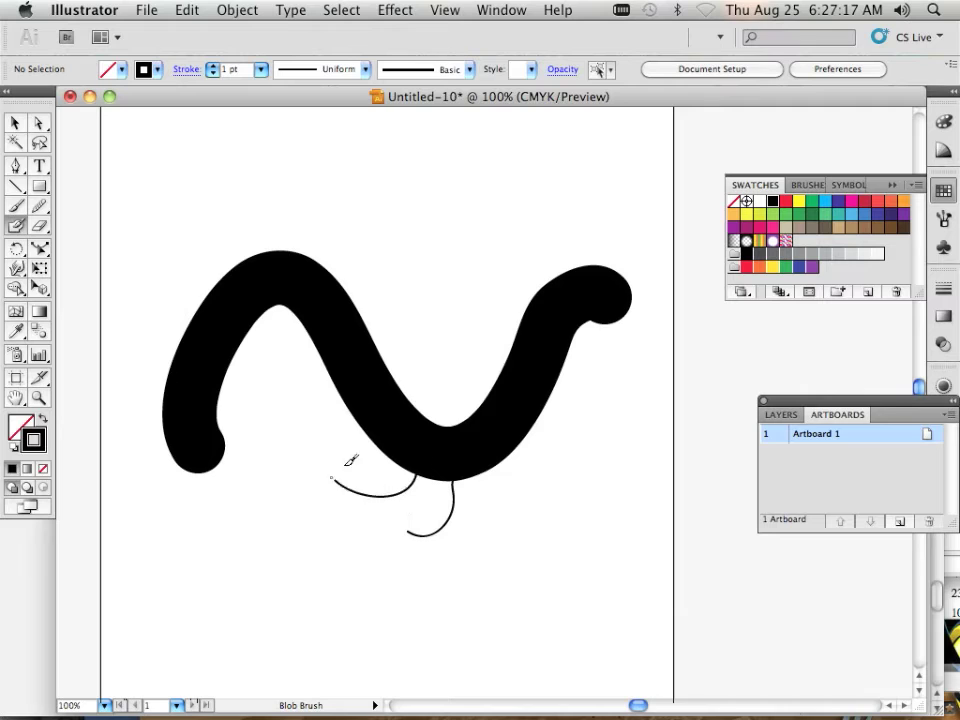
mouse_move(360, 425)
left_mouse_down()
mouse_move(310, 373)
mouse_move(317, 352)
left_mouse_up()
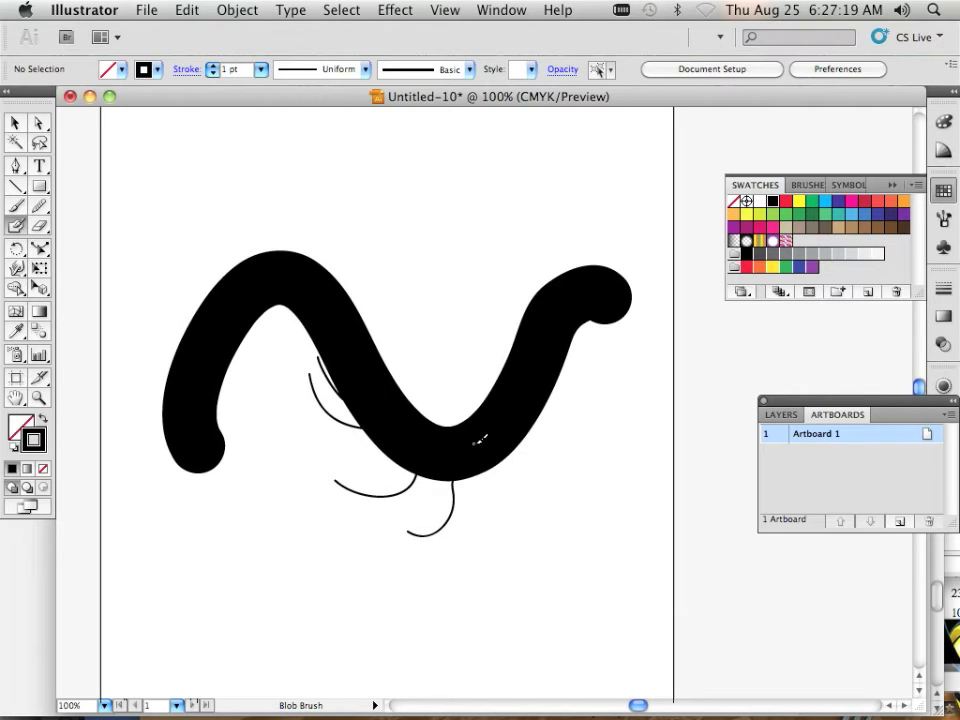
left_click_drag(487, 478, 479, 528)
mouse_move(509, 455)
left_mouse_down()
mouse_move(501, 525)
mouse_move(520, 503)
left_mouse_up()
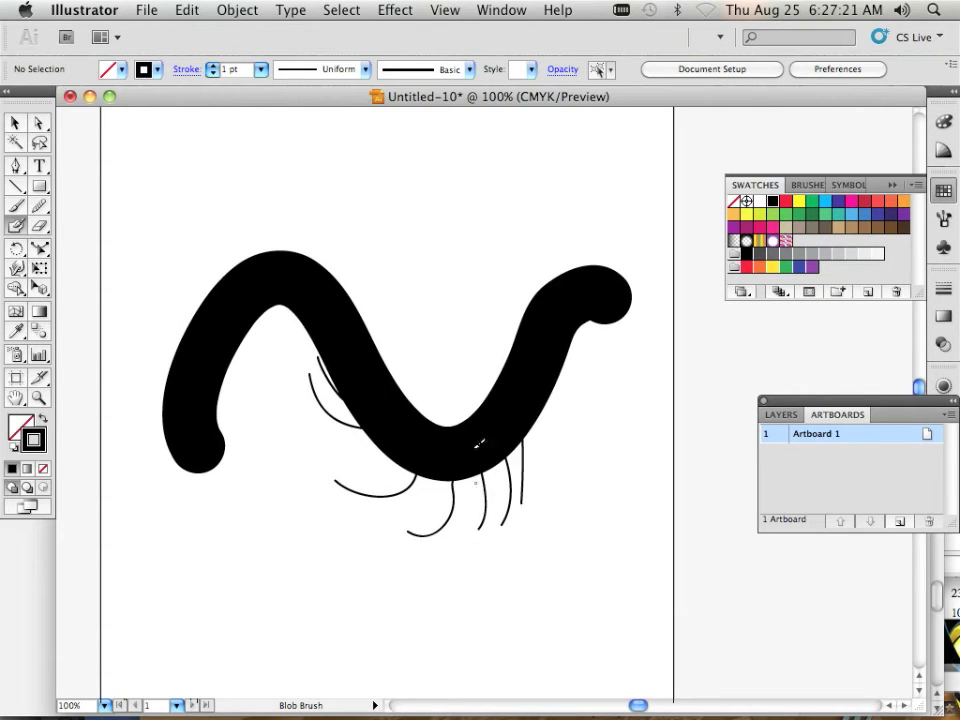
Step: With a larger brush paint a round head above, then a thinner neck joining it
key("bracketright")
key("bracketright")
key("bracketright")
key("bracketright")
key("bracketright")
key("bracketright")
key("bracketright")
key("bracketright")
key("bracketright")
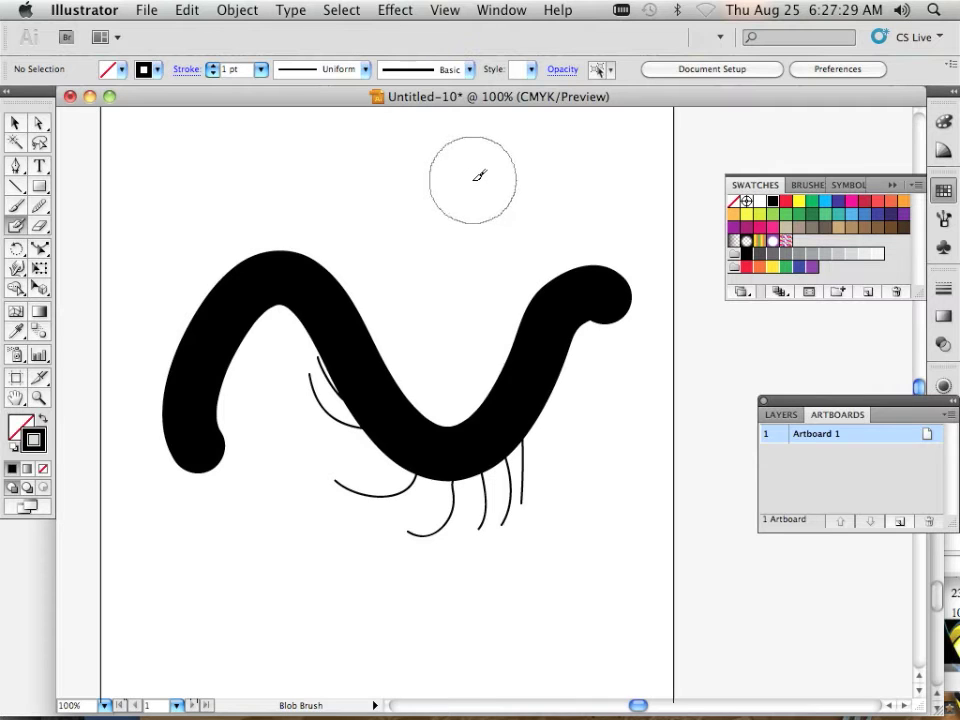
key("bracketright")
left_click(470, 175)
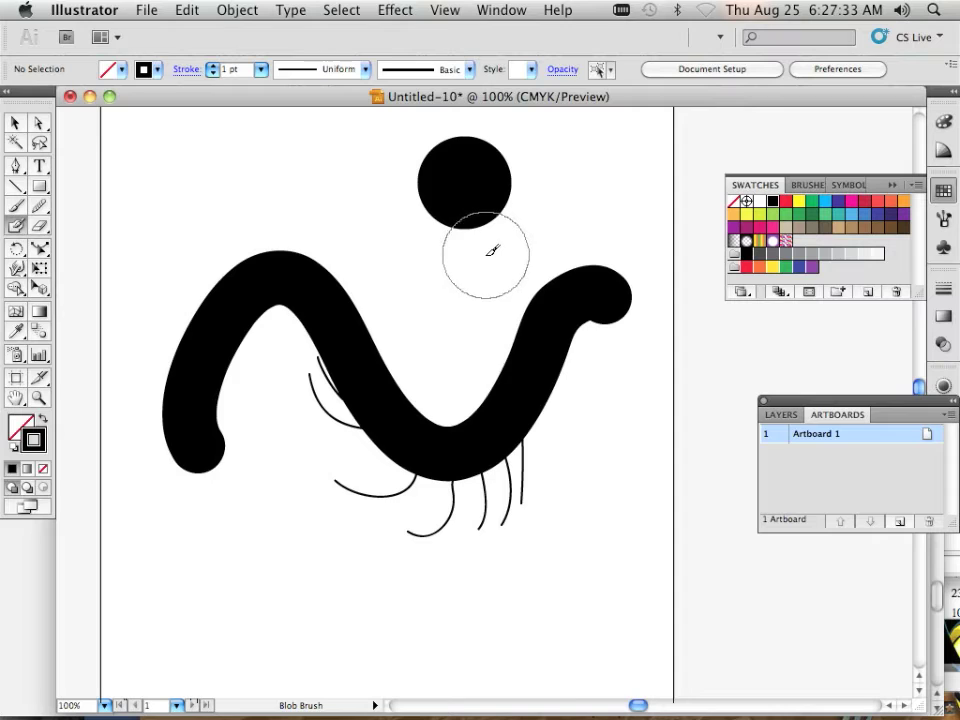
key("bracketleft")
key("bracketleft")
key("bracketleft")
key("bracketleft")
key("bracketleft")
key("bracketleft")
key("bracketleft")
key("bracketleft")
key("bracketleft")
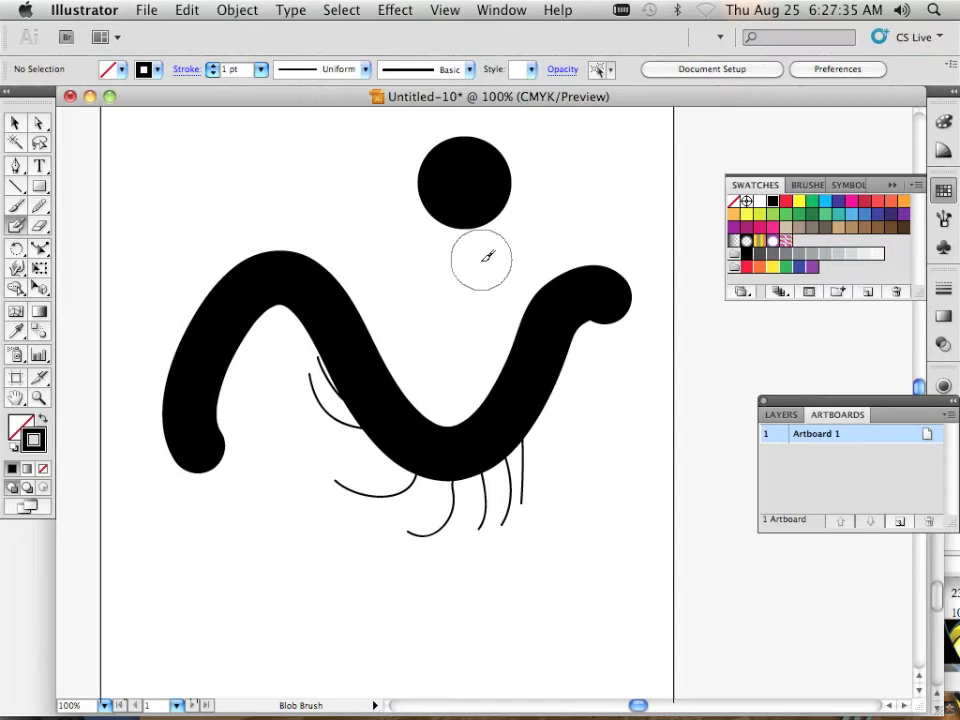
key("bracketleft")
key("bracketleft")
key("bracketleft")
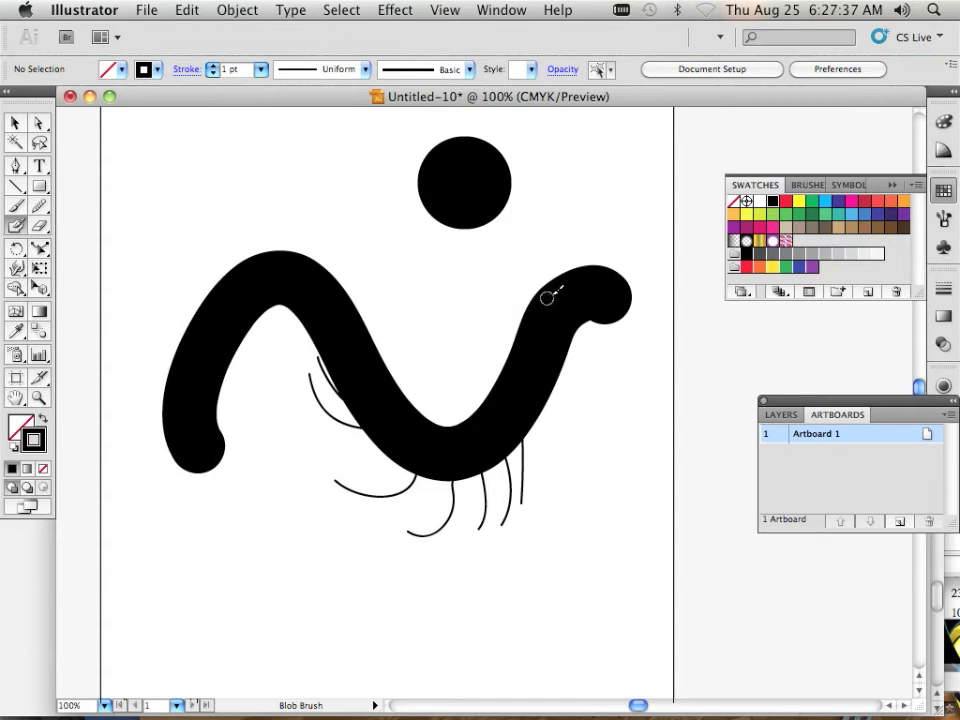
left_click_drag(556, 293, 497, 200)
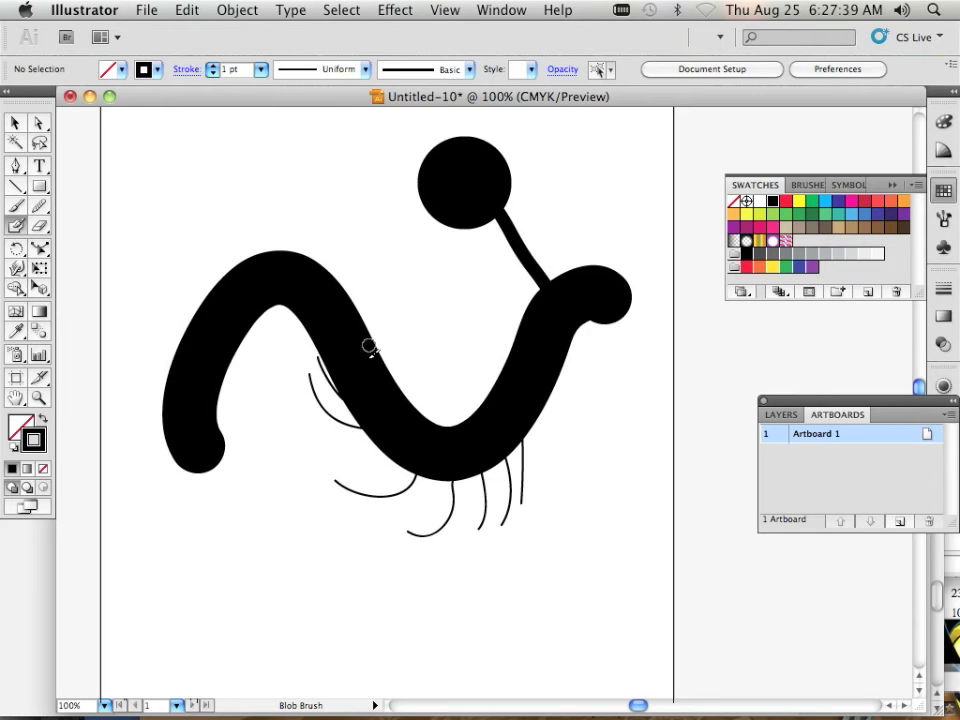
Step: Switch to Outline view, brush the neck into the body, add an eye mark, and select the paths
left_click(445, 10)
left_click(465, 32)
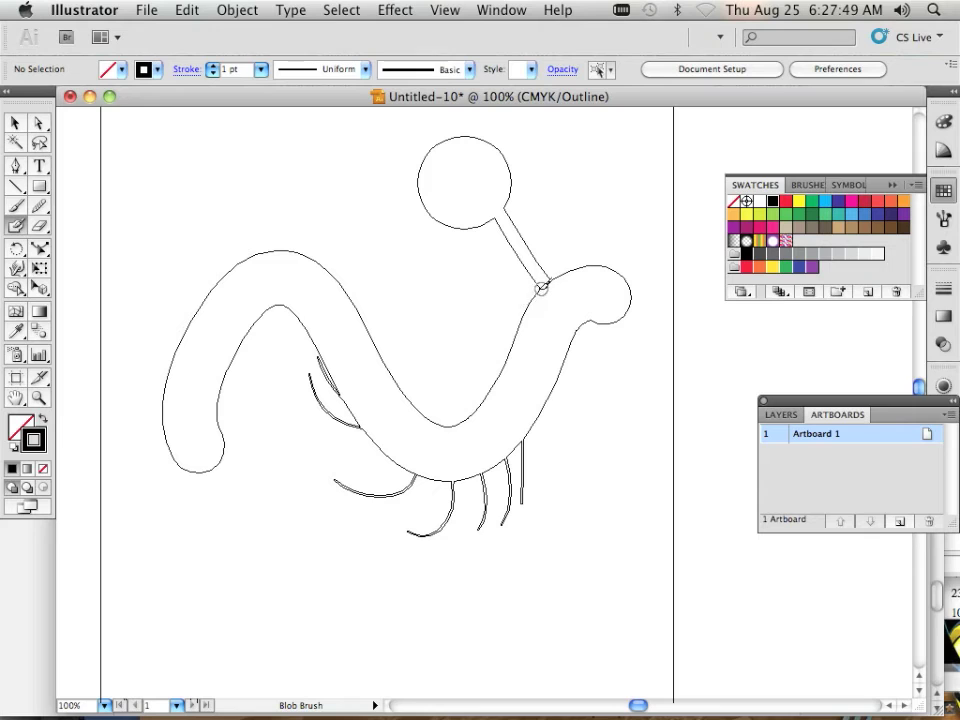
mouse_move(541, 288)
left_mouse_down()
mouse_move(531, 293)
mouse_move(501, 251)
mouse_move(503, 232)
left_mouse_up()
left_click_drag(448, 152, 441, 160)
left_click(16, 124)
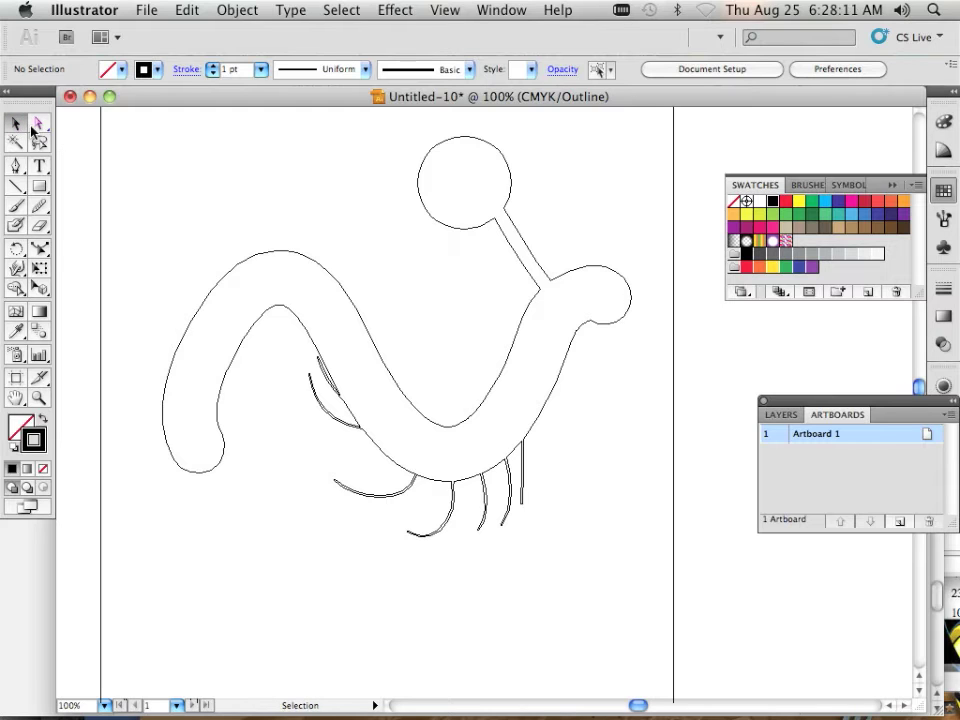
left_click(258, 261)
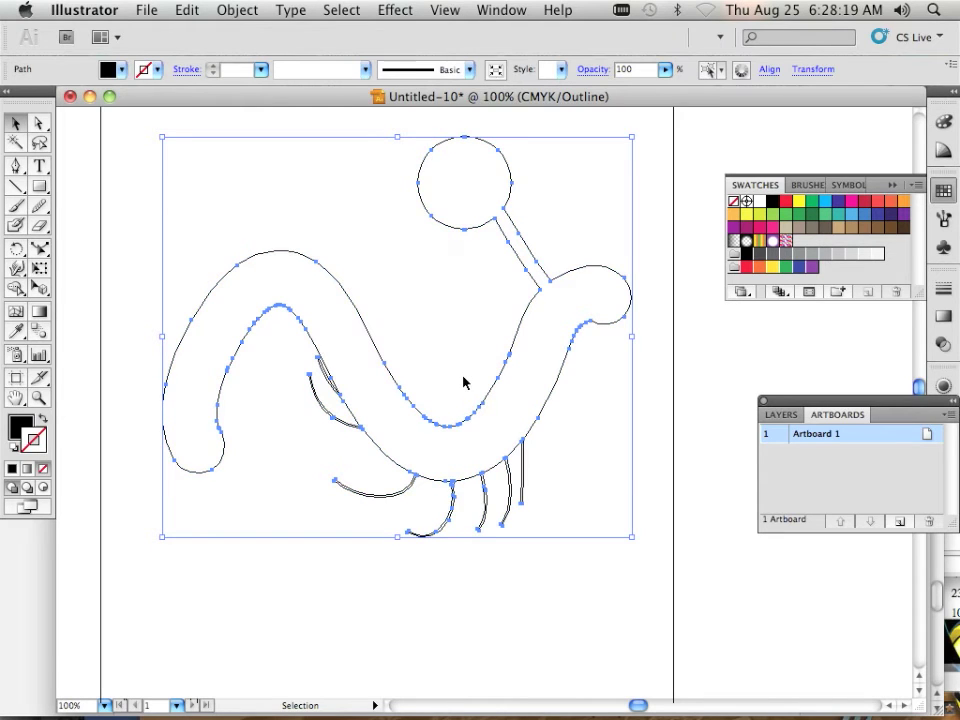
Step: With the Smooth tool, smooth the curve under the body's middle and its left lobe
scroll(421, 402, "down", 4)
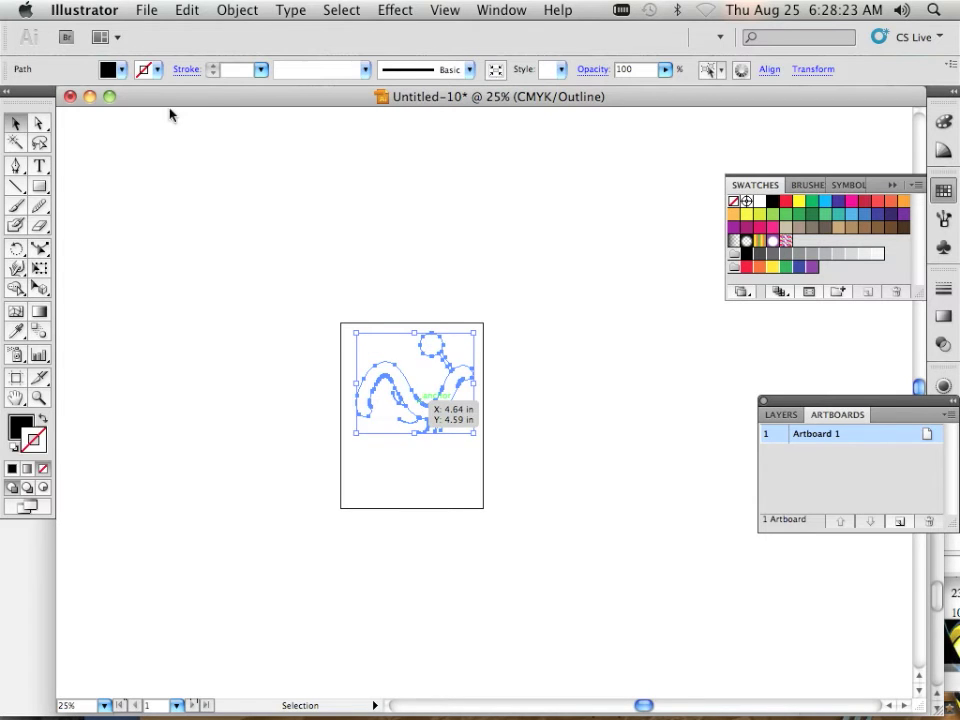
left_click_drag(39, 205, 58, 209)
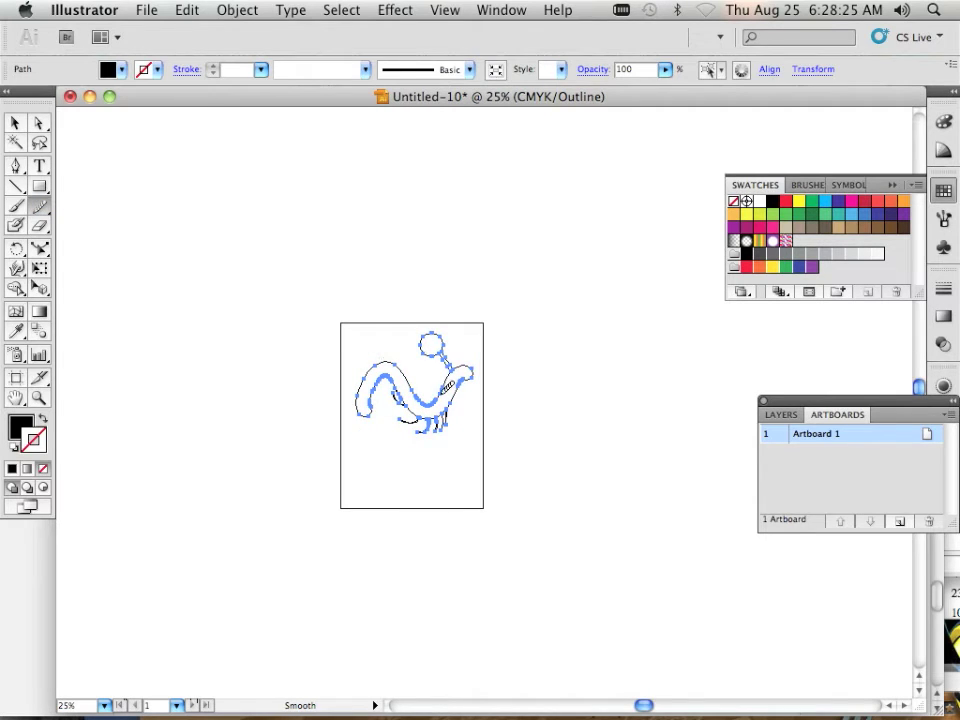
left_click_drag(415, 388, 417, 381)
left_click_drag(391, 367, 381, 443)
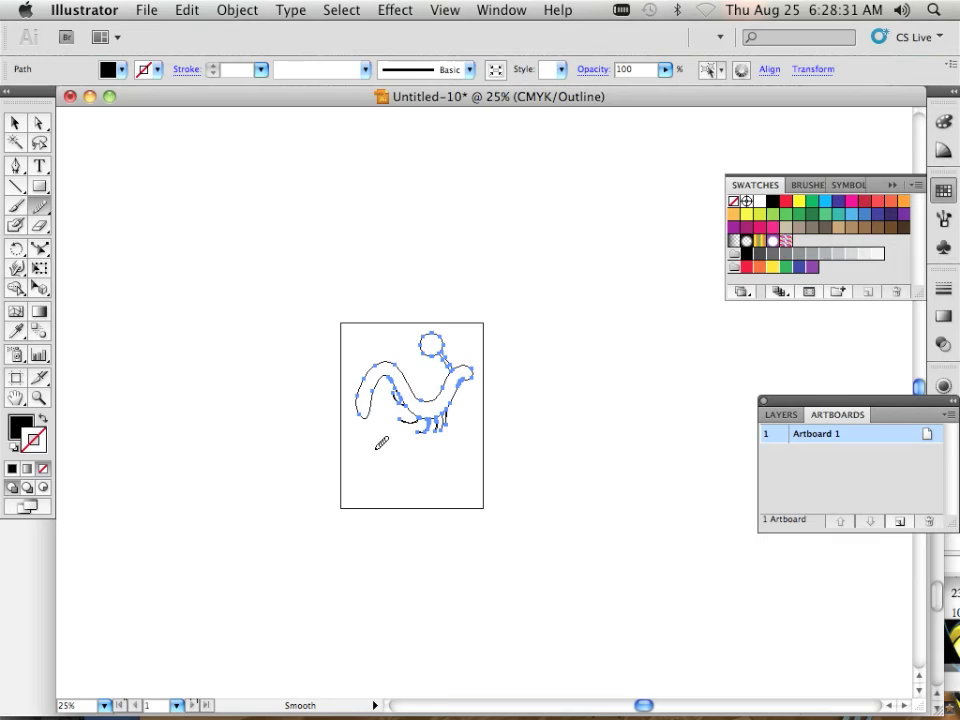
mouse_move(380, 347)
left_mouse_down()
mouse_move(410, 372)
mouse_move(395, 374)
mouse_move(416, 397)
mouse_move(457, 397)
mouse_move(470, 379)
mouse_move(457, 385)
mouse_move(480, 410)
left_mouse_up()
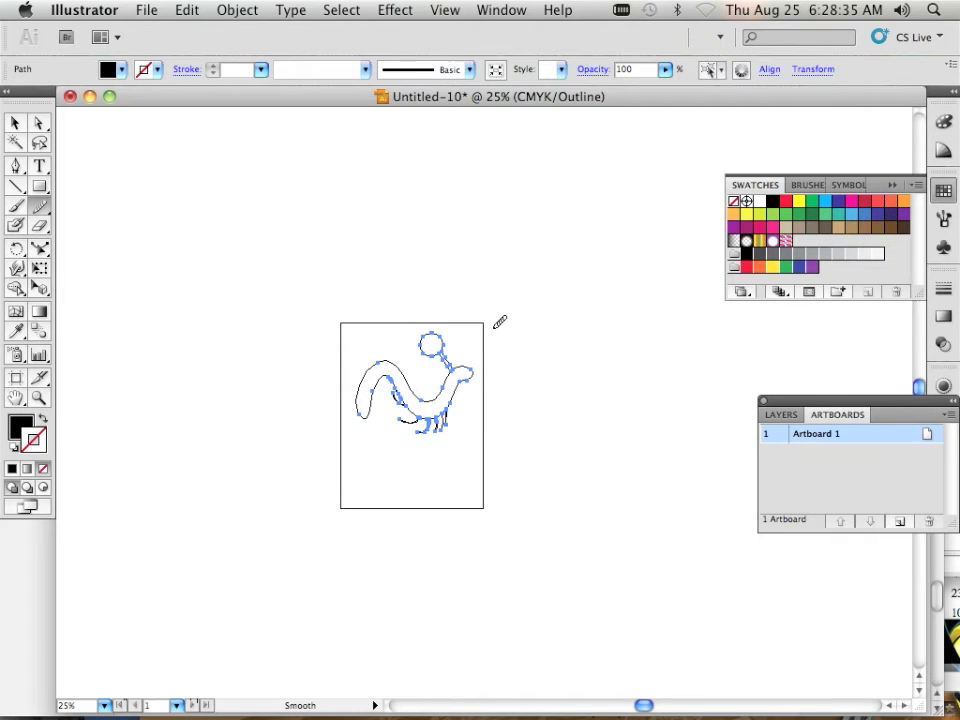
Step: Smooth the worm's inner arc and left side, then the bump where the neck meets the head
scroll(474, 362, "up", 4)
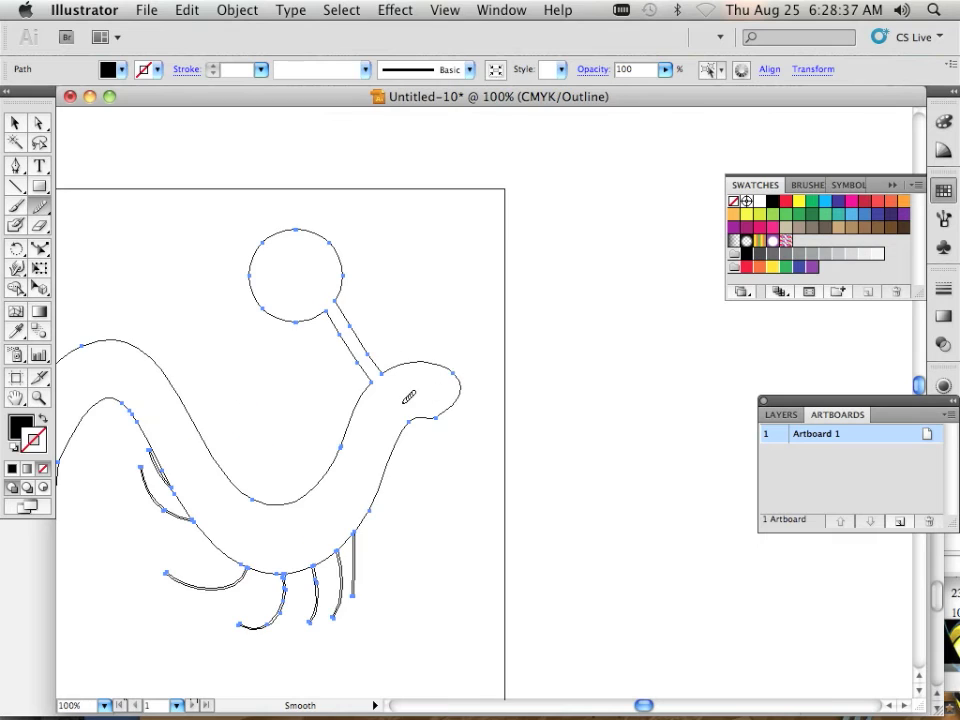
mouse_move(409, 398)
left_mouse_down()
mouse_move(595, 318)
mouse_move(567, 322)
left_mouse_up()
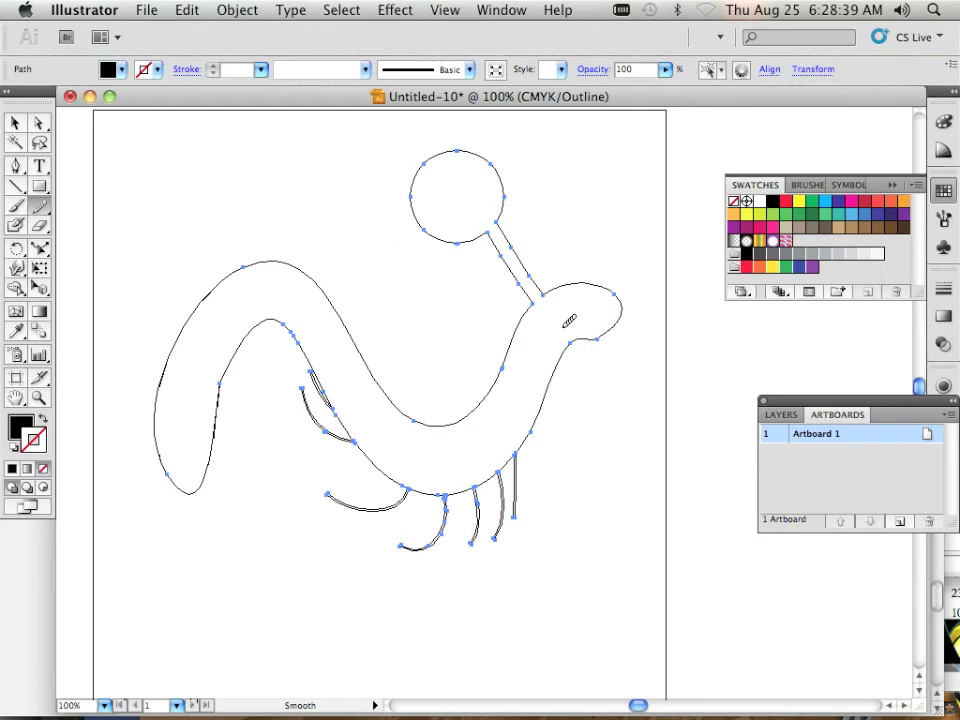
left_click_drag(306, 338, 281, 309)
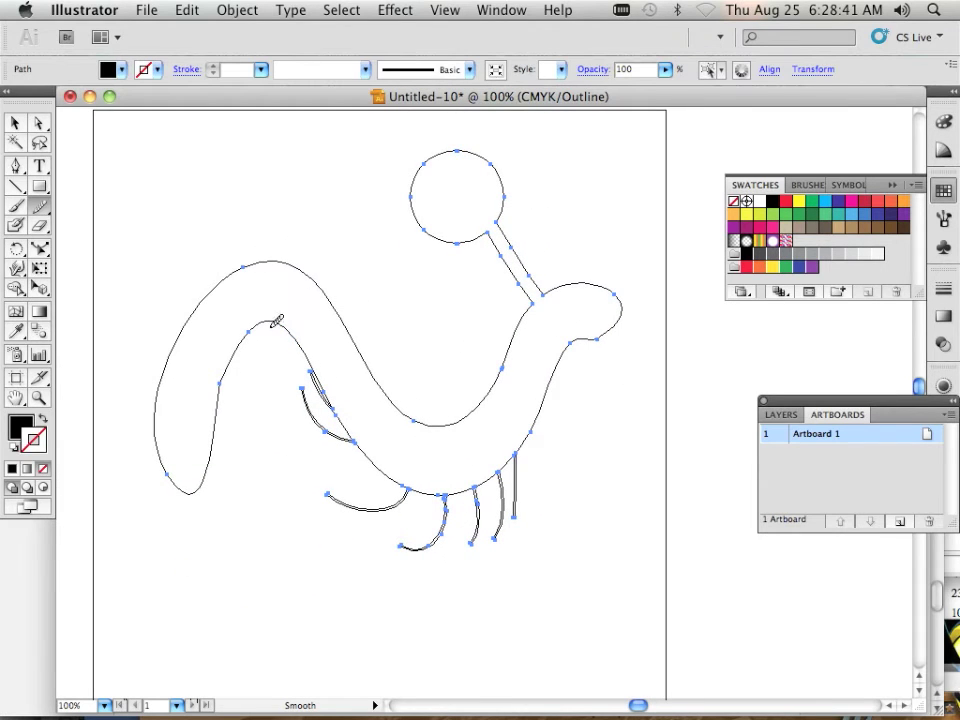
left_click_drag(237, 347, 222, 468)
scroll(562, 300, "up", 3)
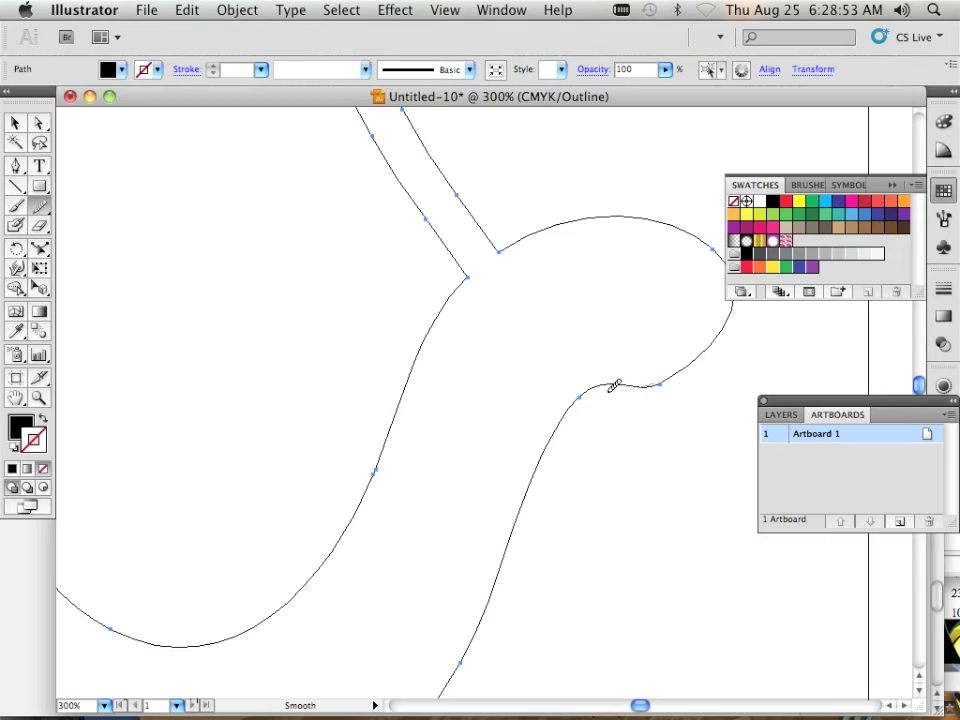
mouse_move(611, 388)
left_mouse_down()
mouse_move(600, 396)
mouse_move(651, 416)
mouse_move(616, 385)
mouse_move(676, 376)
mouse_move(708, 339)
left_mouse_up()
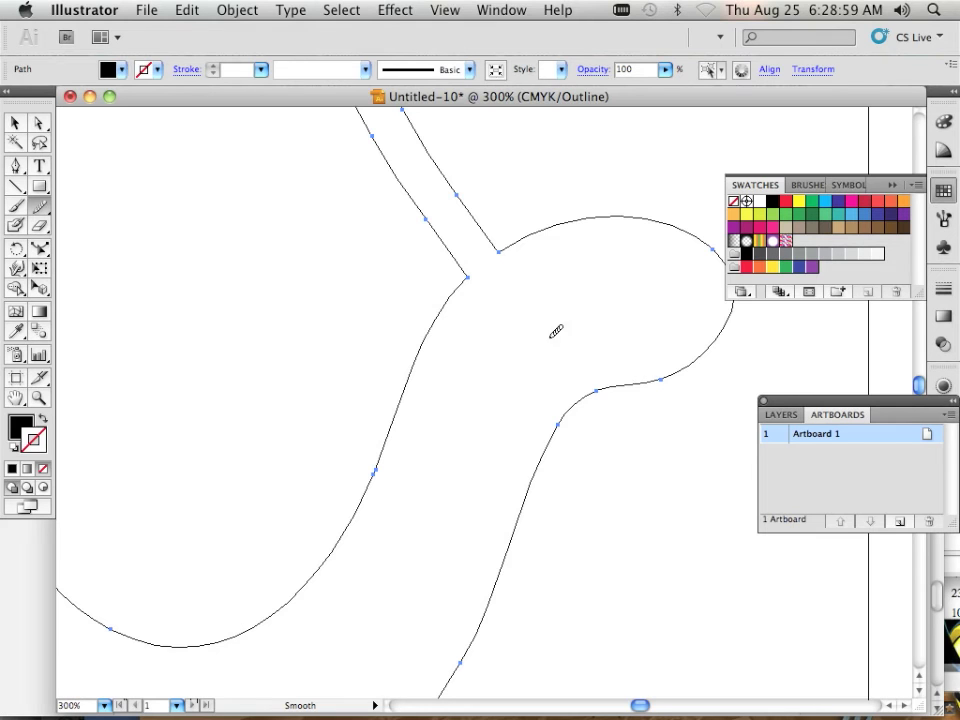
scroll(556, 331, "down", 5)
scroll(521, 333, "up", 3)
scroll(521, 333, "down", 2)
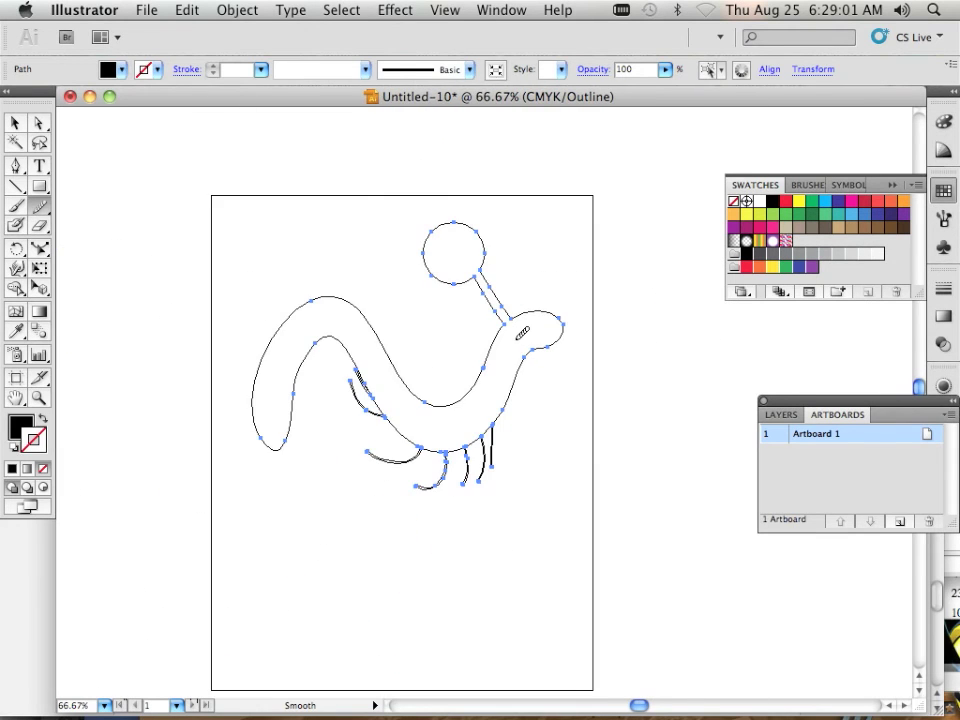
scroll(521, 333, "up", 1)
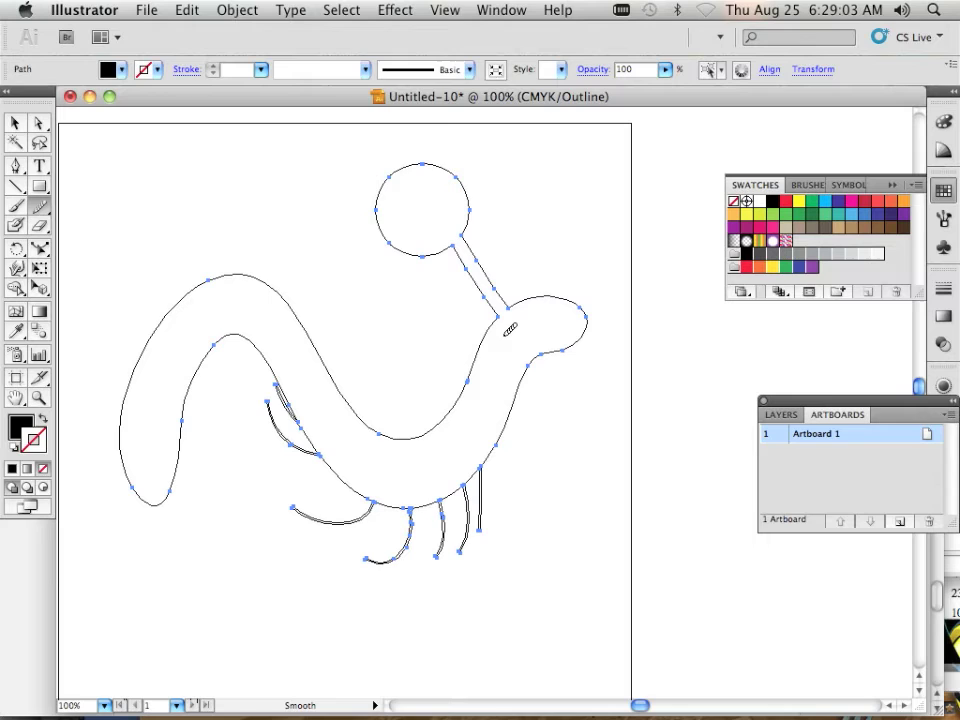
Step: Use the Eraser to flatten the top of the worm's back, undoing one oversized erase
left_click(39, 226)
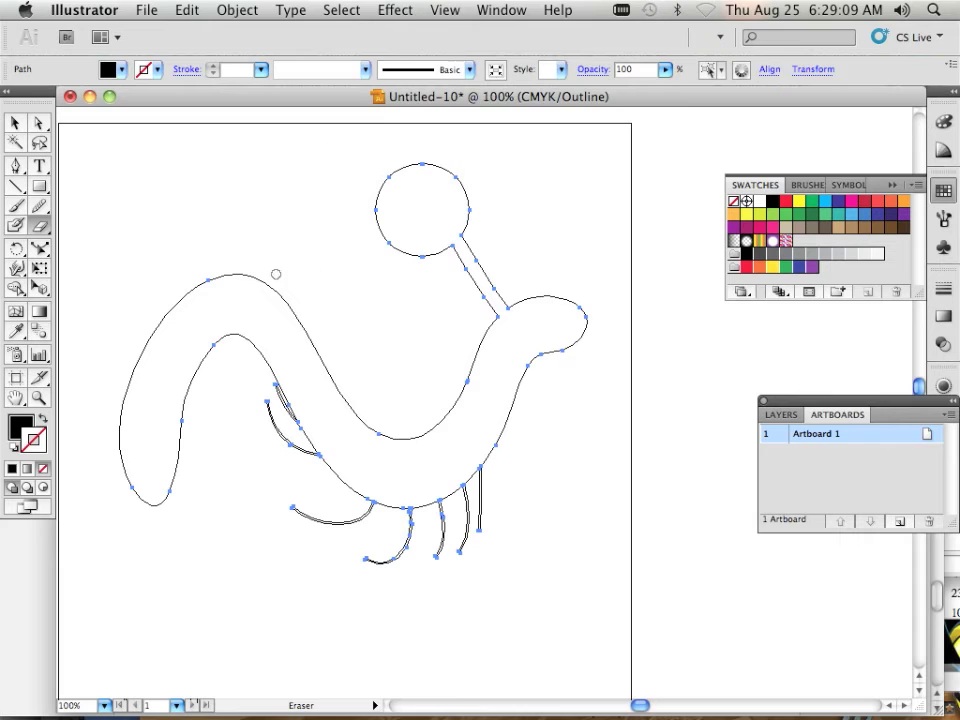
left_click_drag(301, 325, 379, 310)
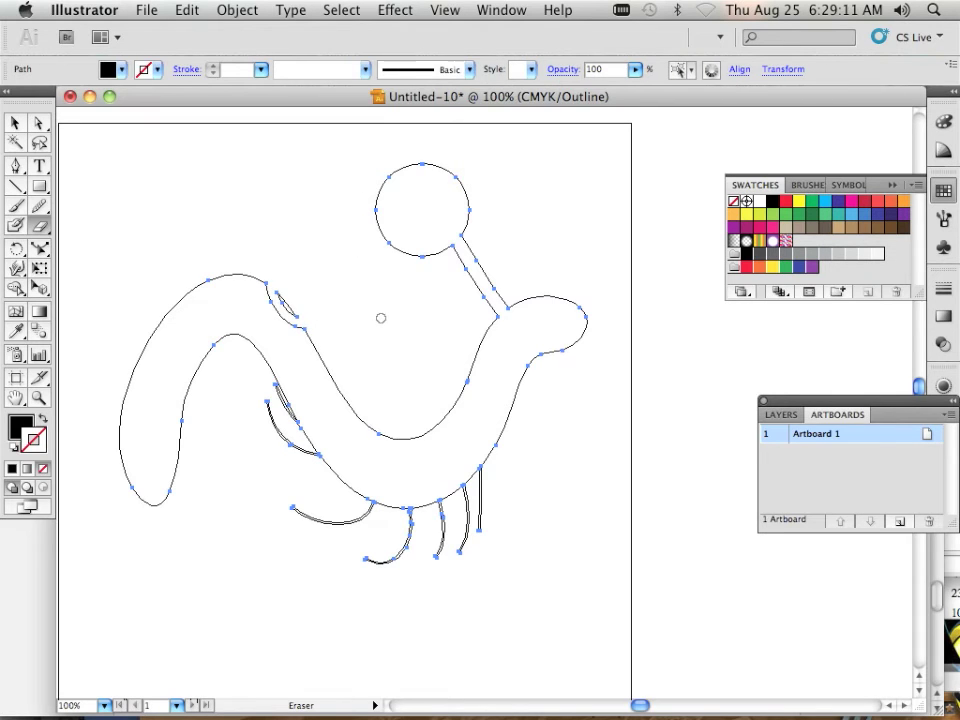
key("]")
key("]")
key("]")
key("]")
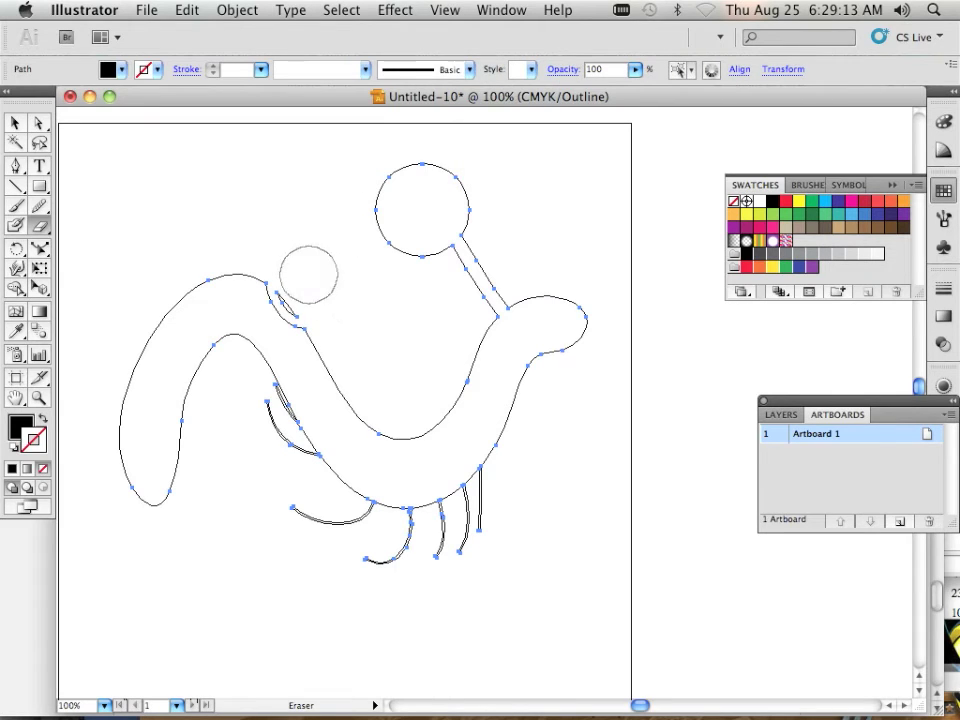
left_click_drag(311, 274, 298, 240)
key("super+z")
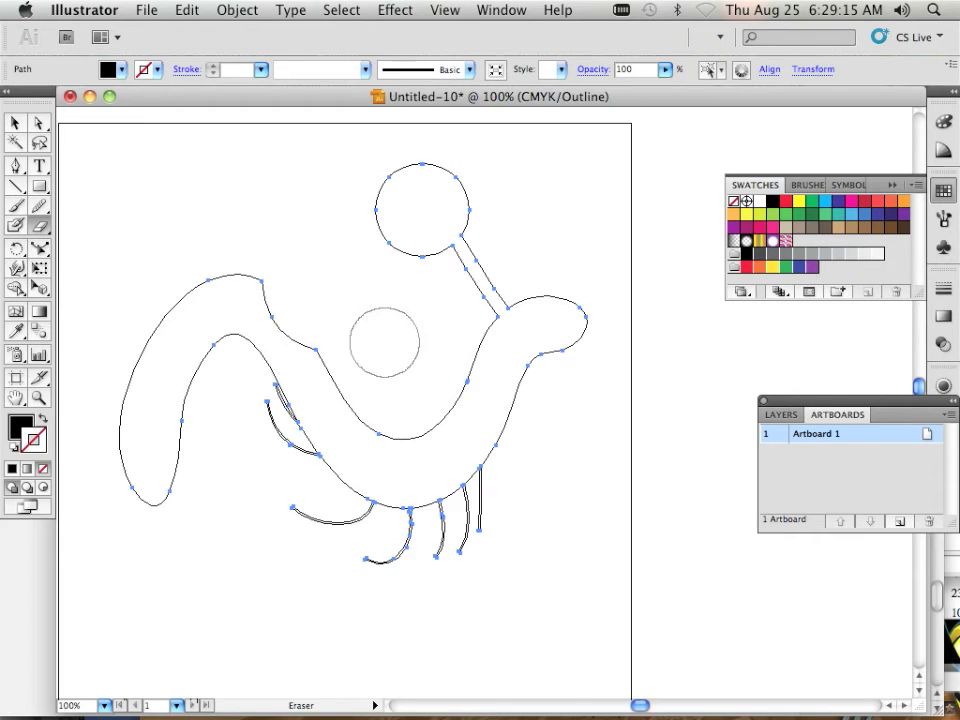
mouse_move(269, 226)
left_mouse_down()
mouse_move(263, 262)
mouse_move(196, 249)
mouse_move(170, 297)
mouse_move(126, 289)
mouse_move(93, 376)
mouse_move(110, 380)
mouse_move(122, 485)
left_mouse_up()
Step: Switch to Preview, then erase the head into a hook and the top ball into a crescent
left_click(395, 10)
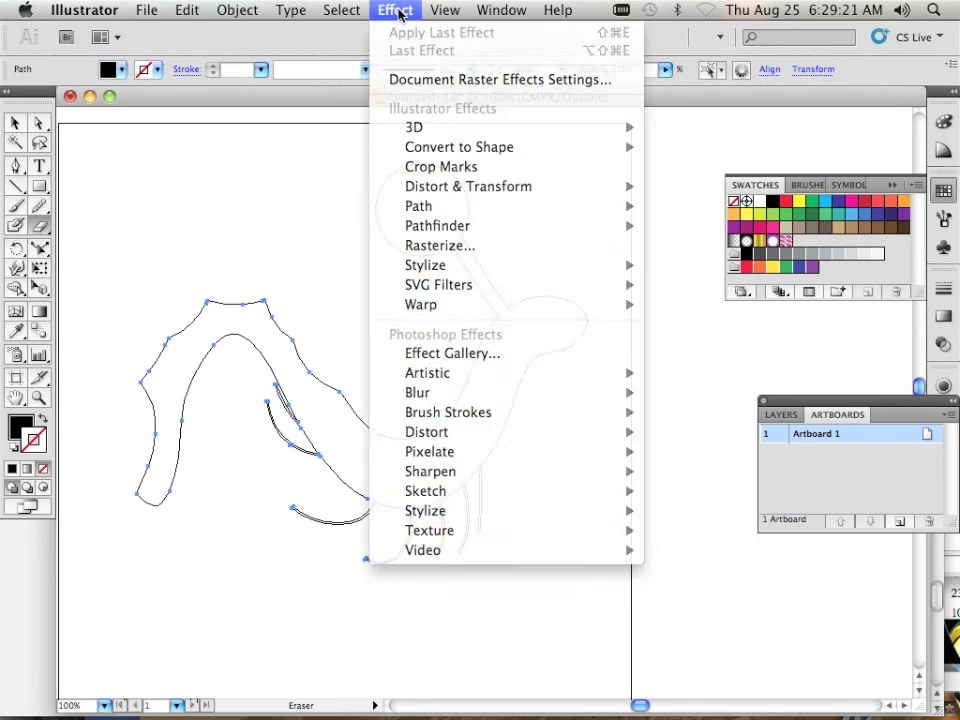
left_click(443, 30)
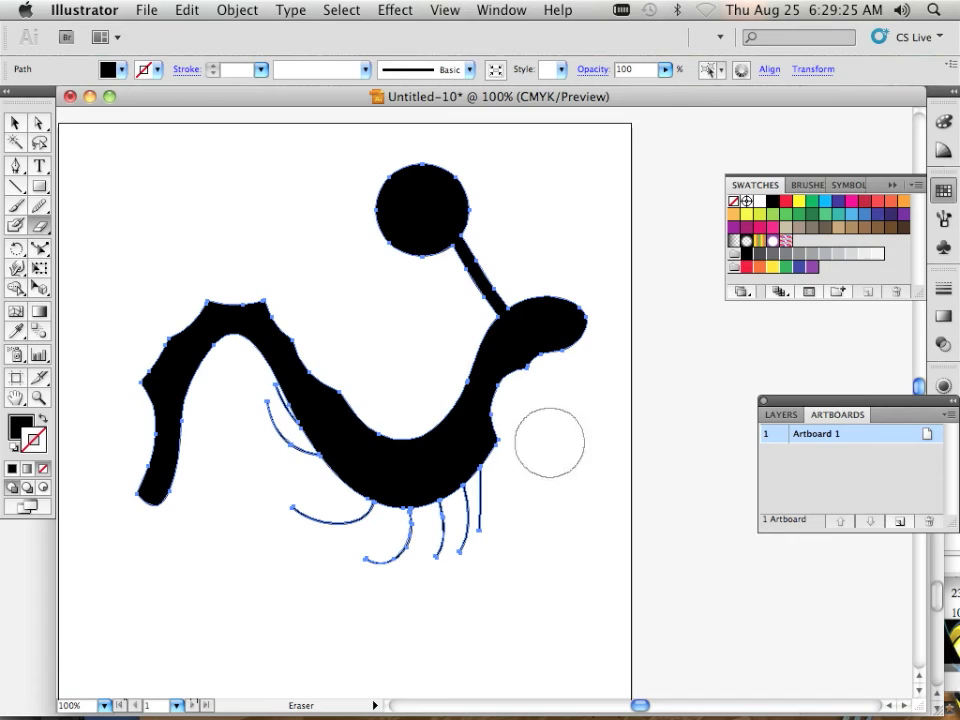
left_click_drag(549, 392, 548, 356)
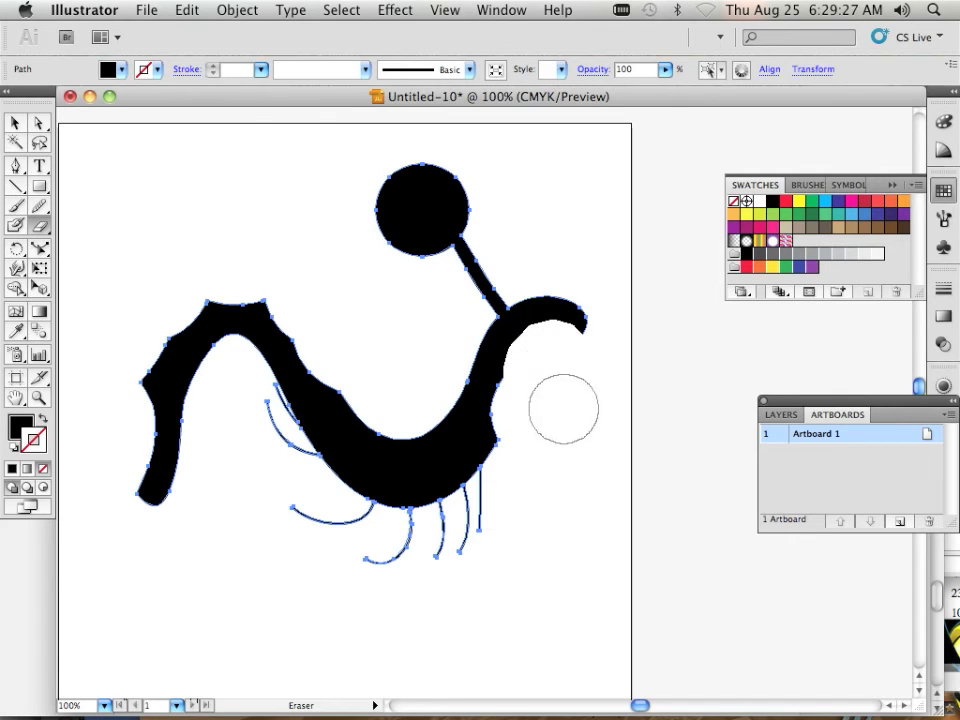
mouse_move(566, 414)
left_mouse_down()
mouse_move(561, 354)
mouse_move(523, 373)
mouse_move(566, 472)
left_mouse_up()
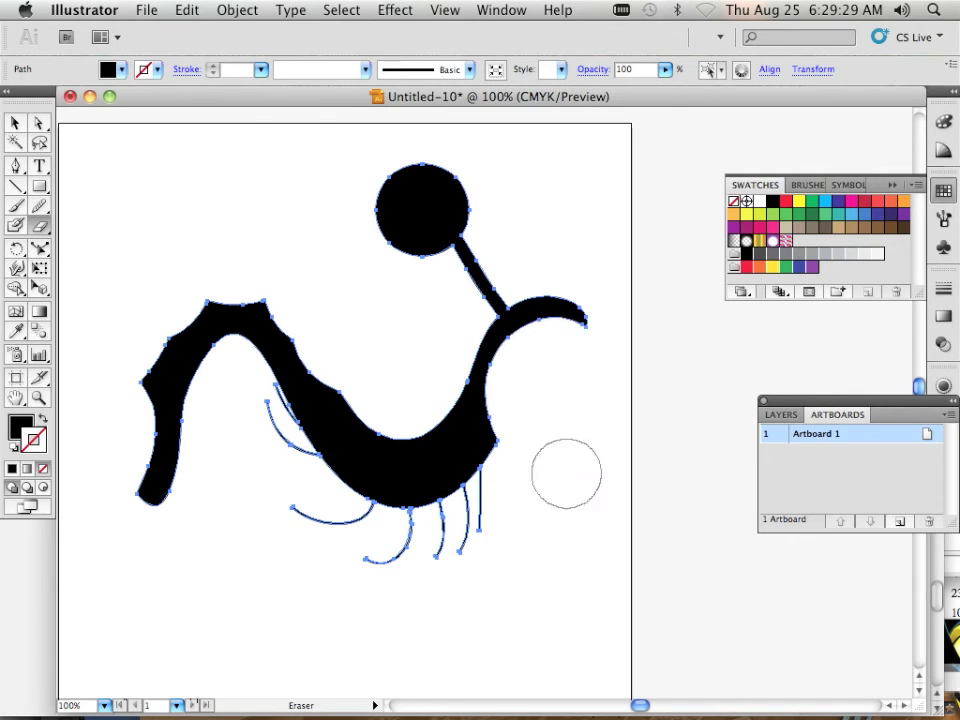
mouse_move(381, 291)
left_mouse_down()
mouse_move(394, 221)
mouse_move(407, 208)
mouse_move(405, 230)
left_mouse_up()
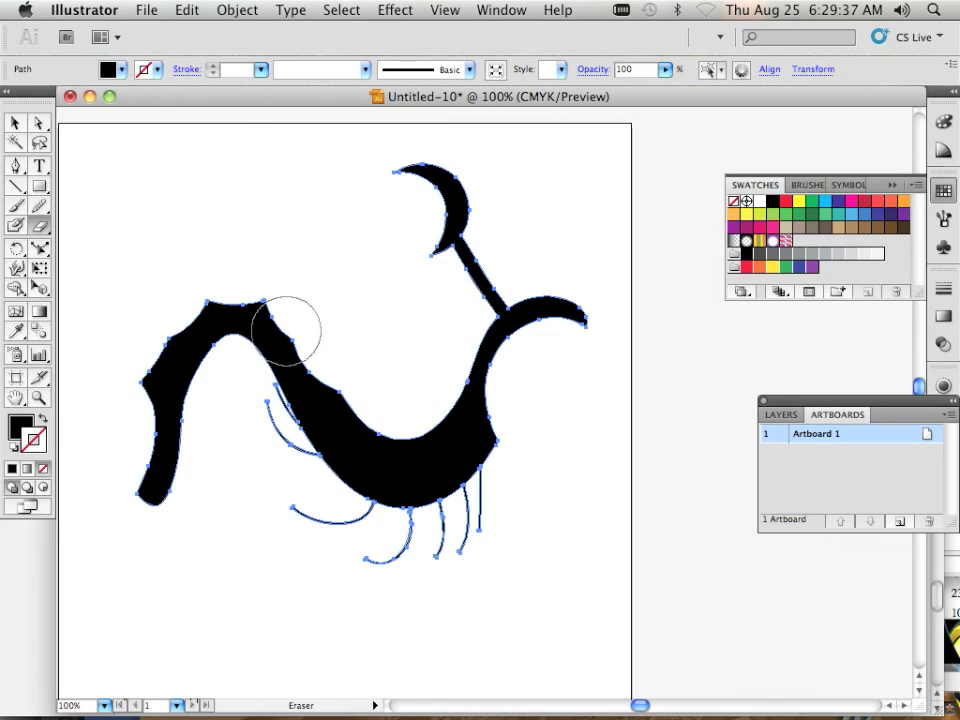
Step: Paint a thick curling black stroke above the worm and erase its right end into a tapering hook
left_click(15, 226)
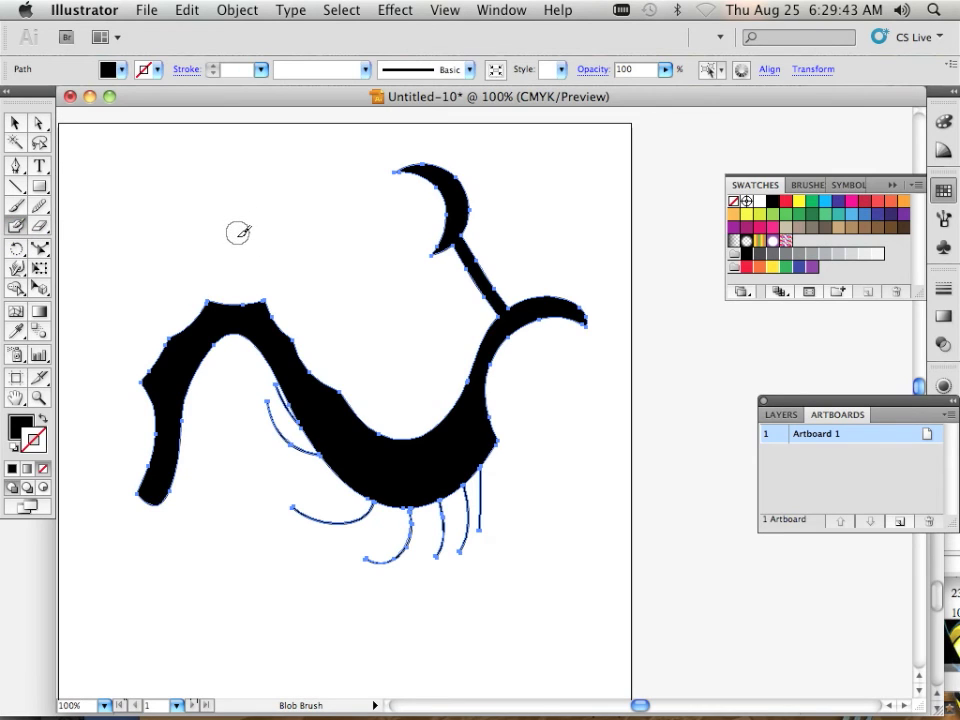
mouse_move(204, 214)
left_mouse_down()
mouse_move(240, 188)
mouse_move(287, 230)
mouse_move(372, 232)
left_mouse_up()
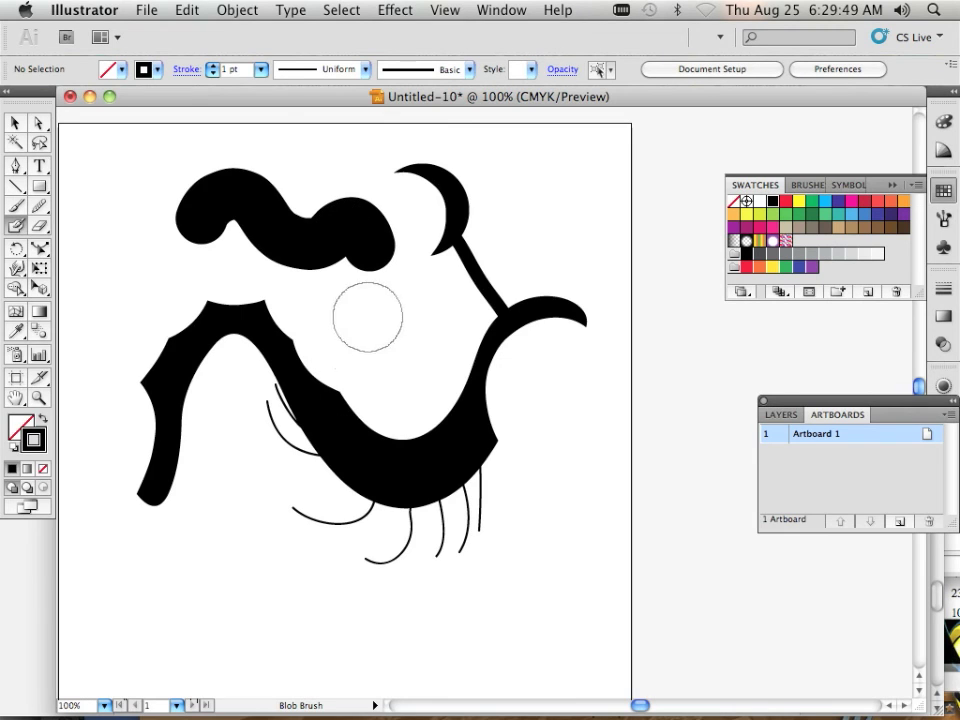
left_click_drag(375, 287, 352, 258)
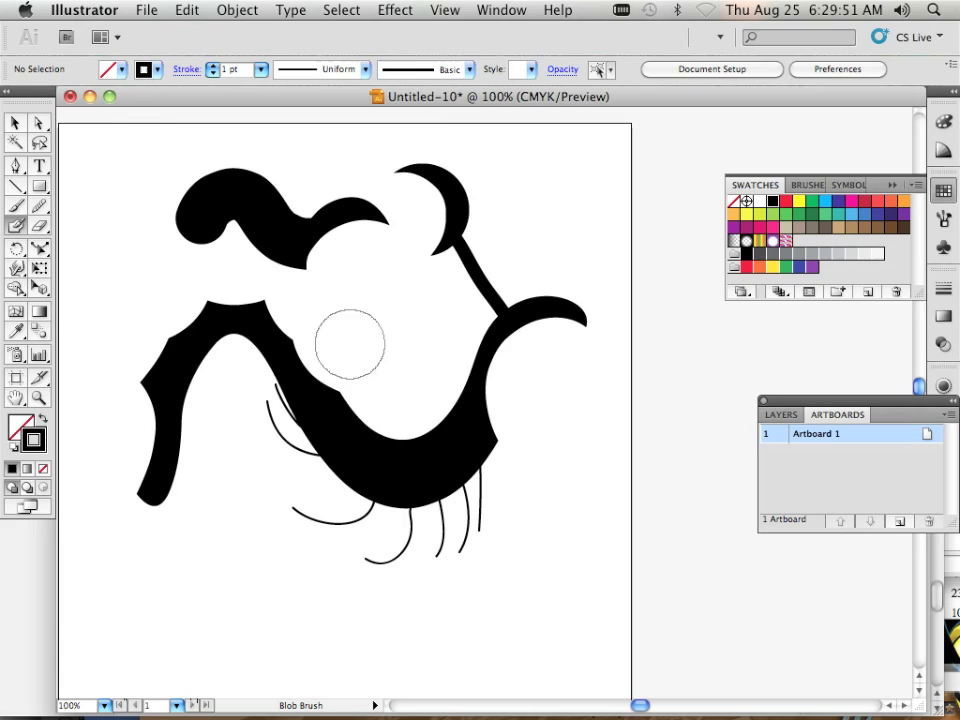
mouse_move(350, 338)
left_mouse_down()
mouse_move(364, 246)
mouse_move(347, 259)
left_mouse_up()
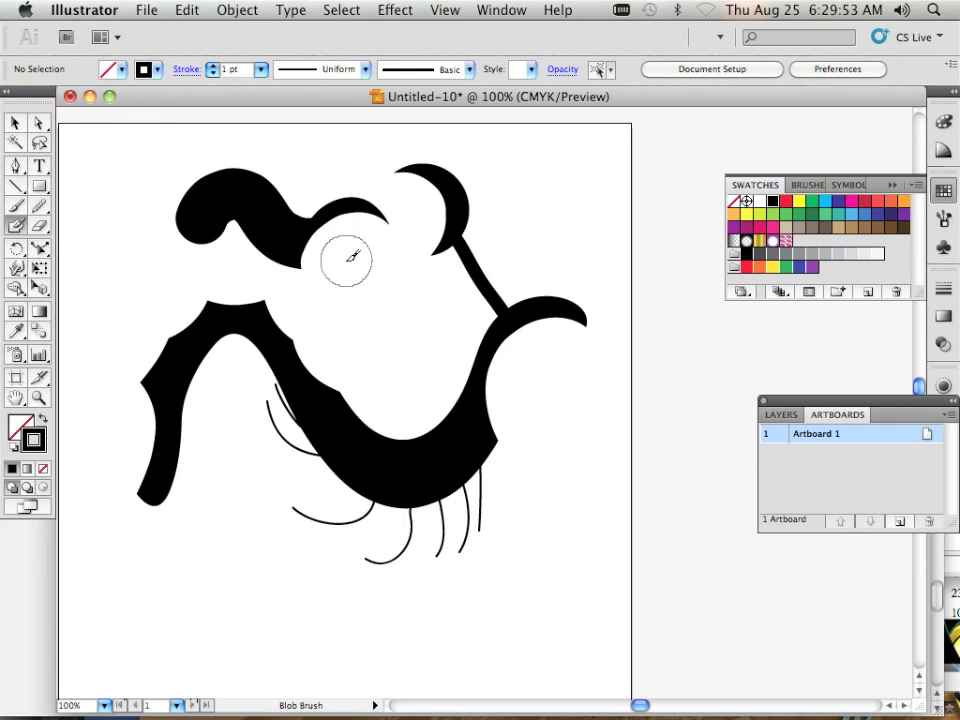
left_click(27, 9)
left_click(64, 97)
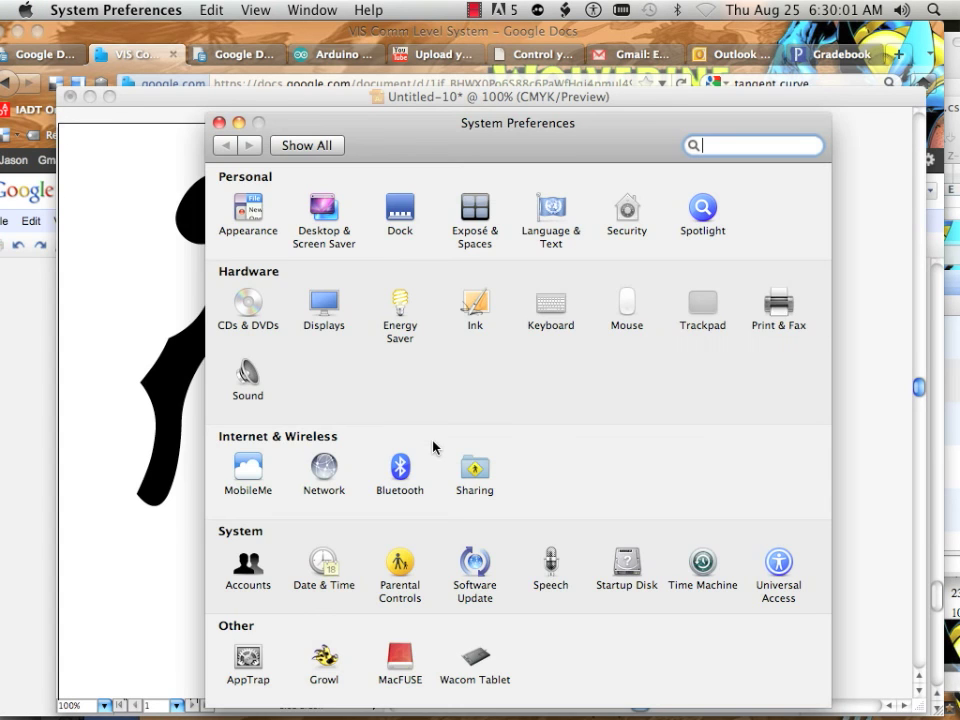
left_click(470, 664)
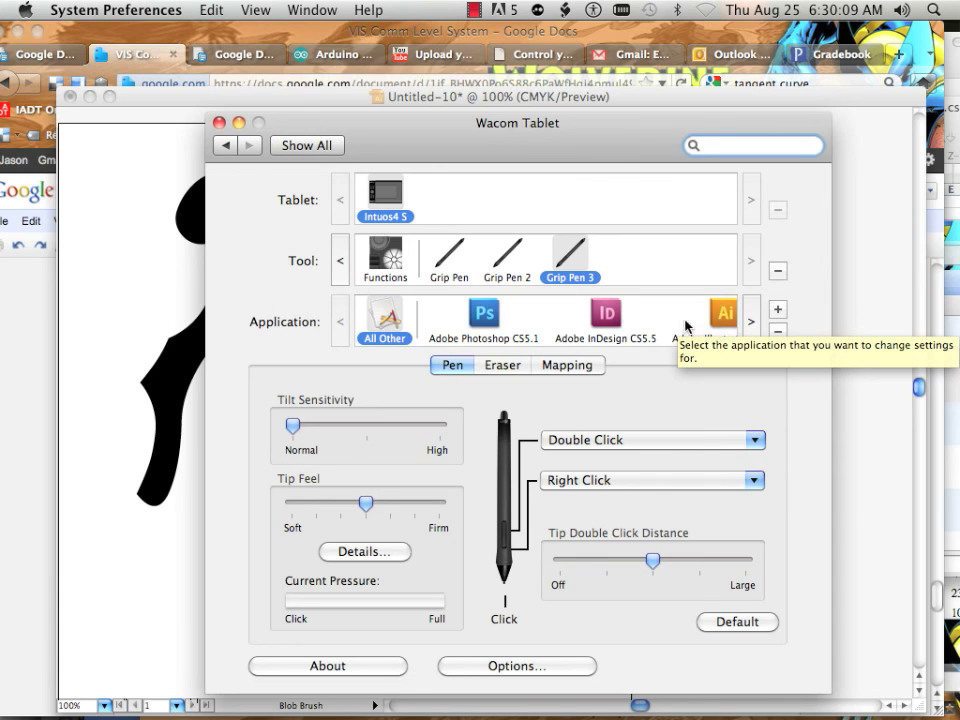
Step: Dab a black bulge under the belly, then erase bites from the top blob and the worm's inner curve
left_click(219, 122)
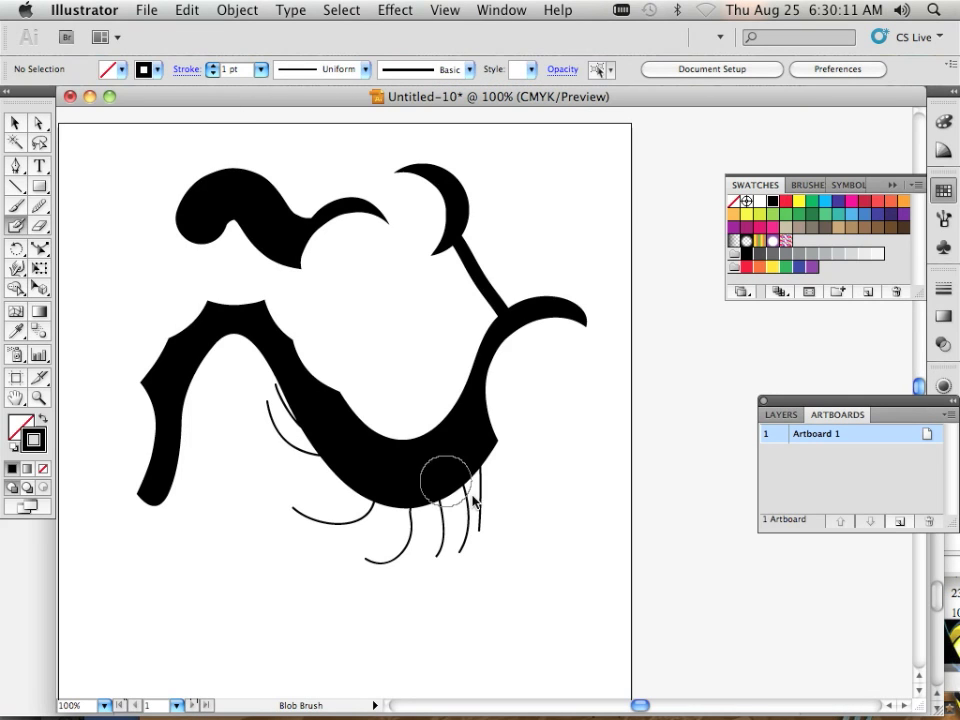
left_click(425, 488)
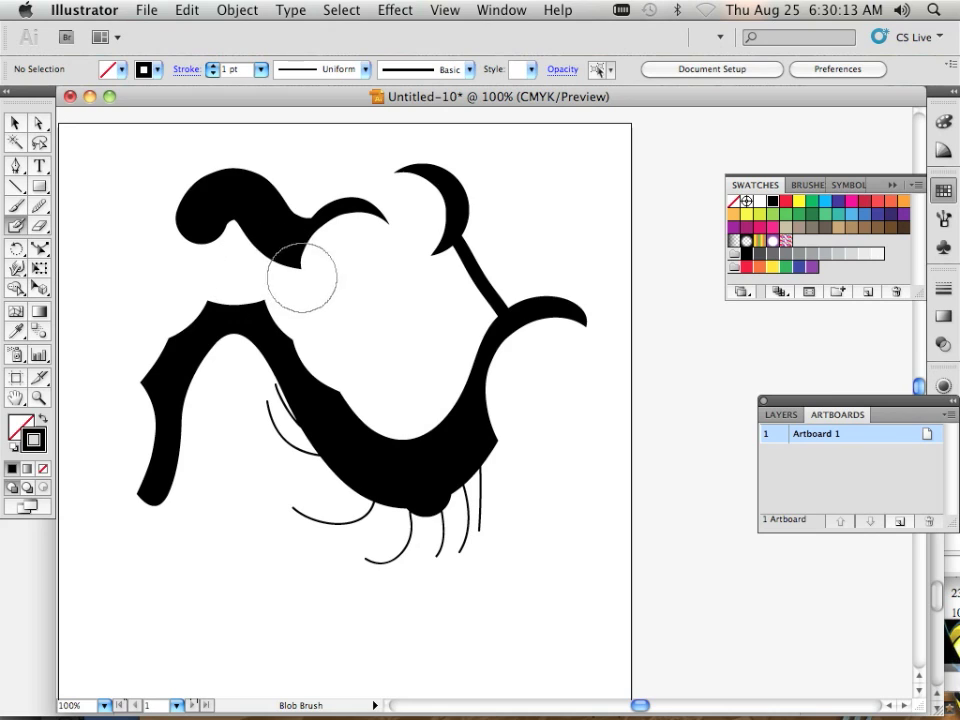
mouse_move(294, 279)
left_mouse_down()
mouse_move(323, 269)
mouse_move(334, 356)
left_mouse_up()
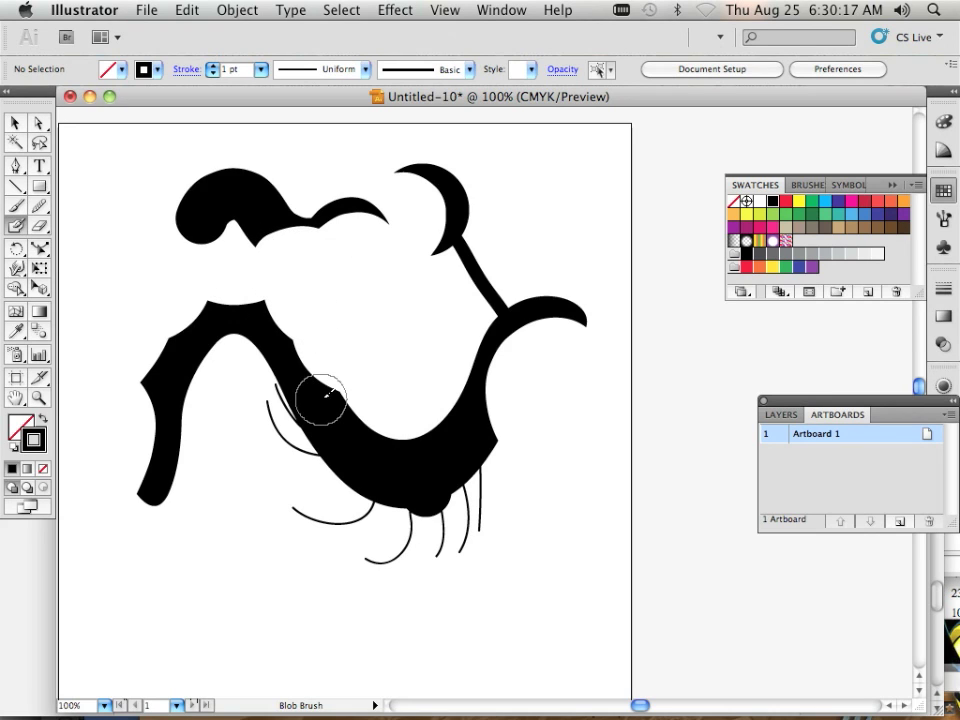
mouse_move(321, 396)
left_mouse_down()
mouse_move(334, 355)
mouse_move(301, 323)
mouse_move(317, 325)
mouse_move(344, 375)
mouse_move(371, 375)
mouse_move(373, 392)
mouse_move(338, 393)
mouse_move(321, 364)
mouse_move(327, 319)
mouse_move(339, 403)
left_mouse_up()
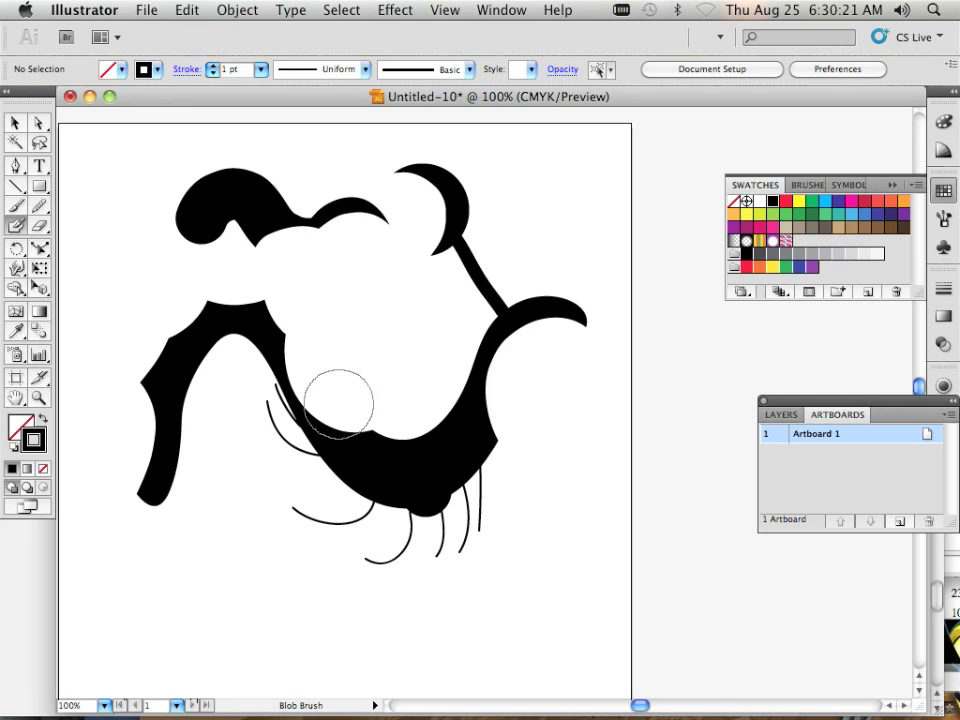